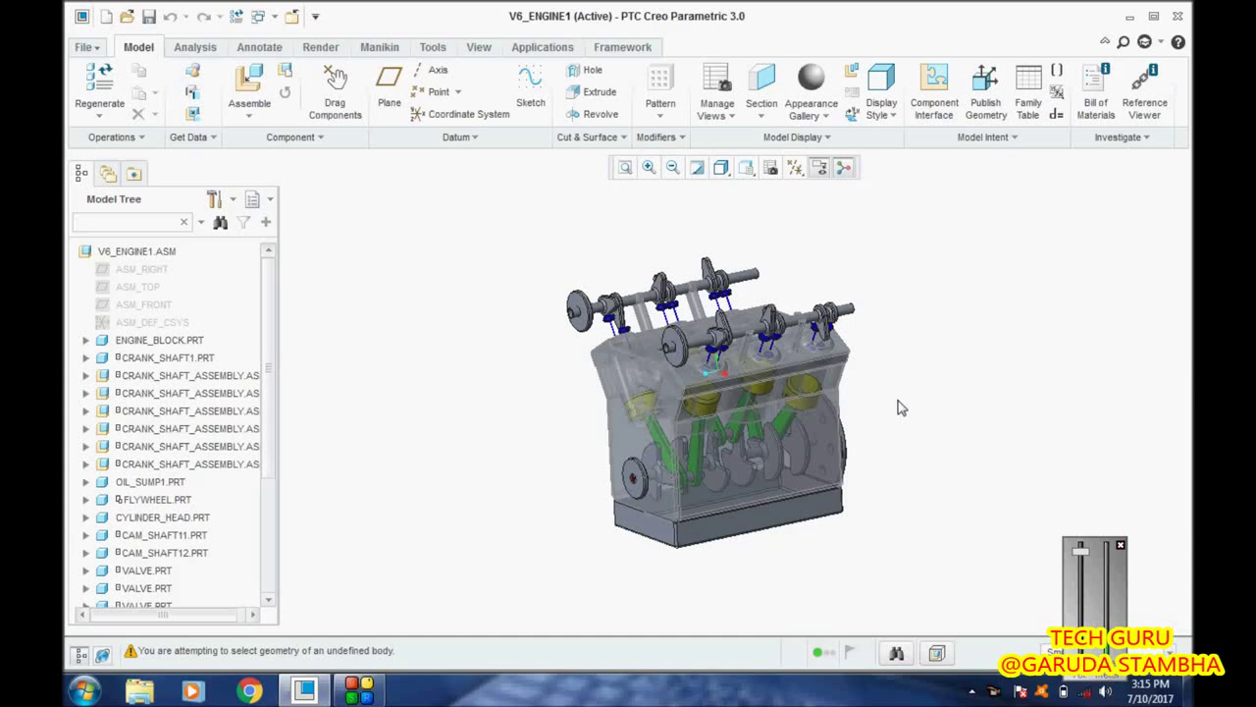
Rotate and zoom the V6 engine model, then bring up the Applications ribbon tools.
mouse_move(905, 401)
middle_mouse_down()
mouse_move(926, 386)
mouse_move(912, 412)
mouse_move(926, 411)
middle_mouse_up()
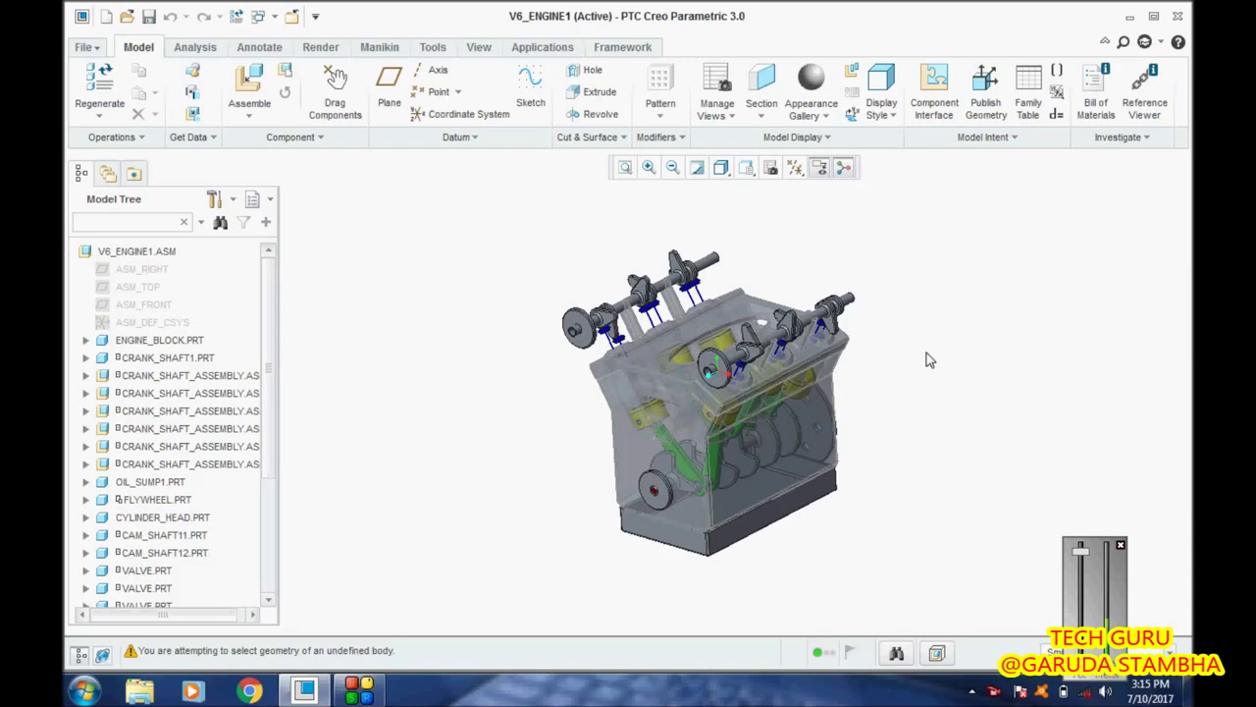
scroll(929, 360, "up", 2)
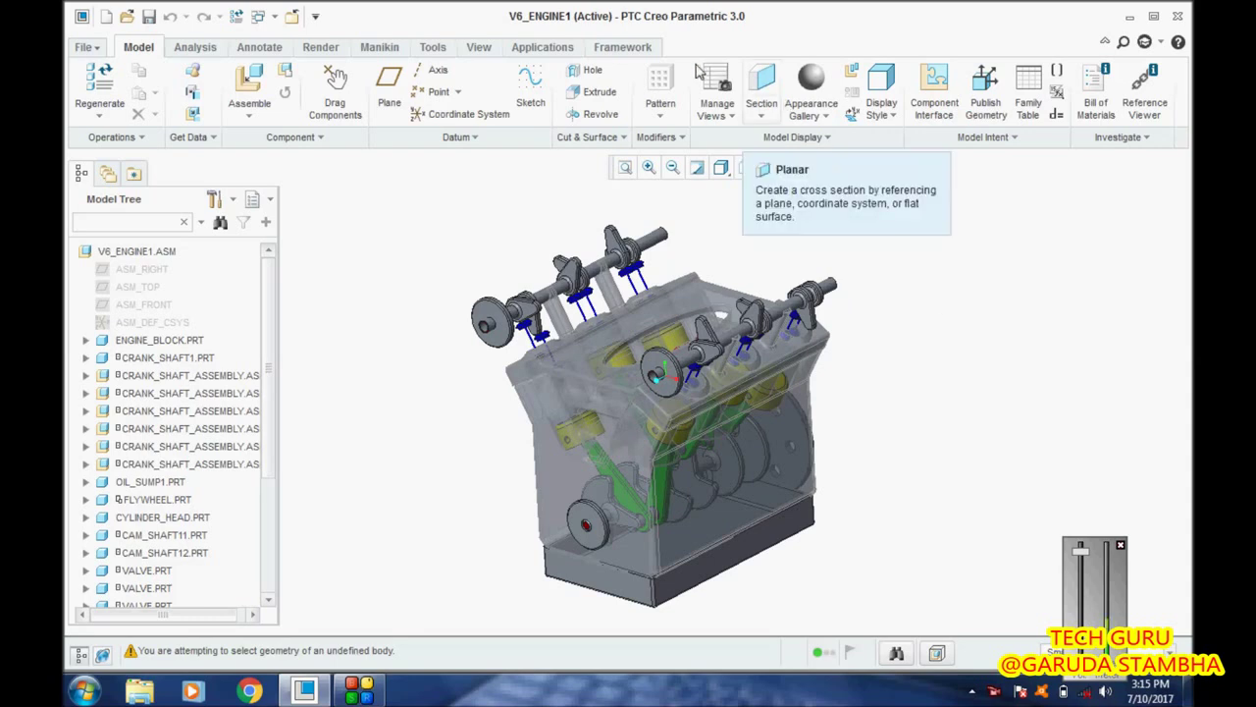
left_click(542, 47)
Switch the V6_ENGINE1 assembly into the Mechanism application.
left_click(381, 84)
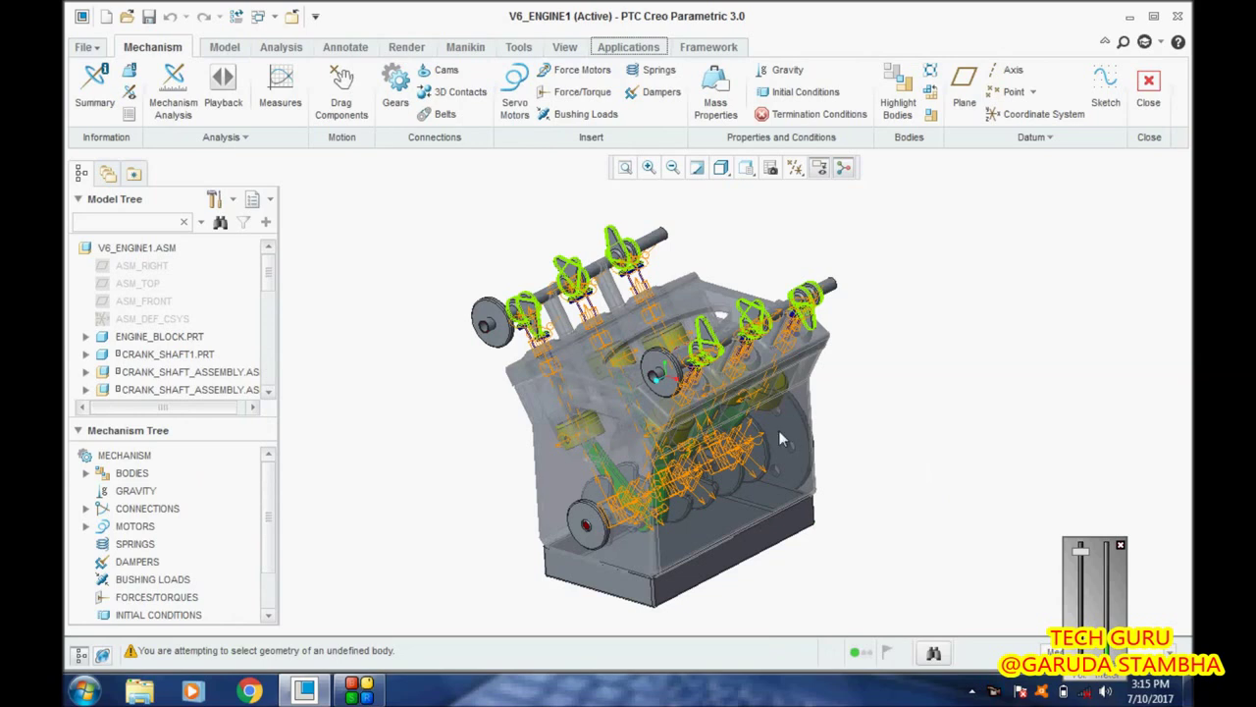
scroll(477, 364, "up", 5)
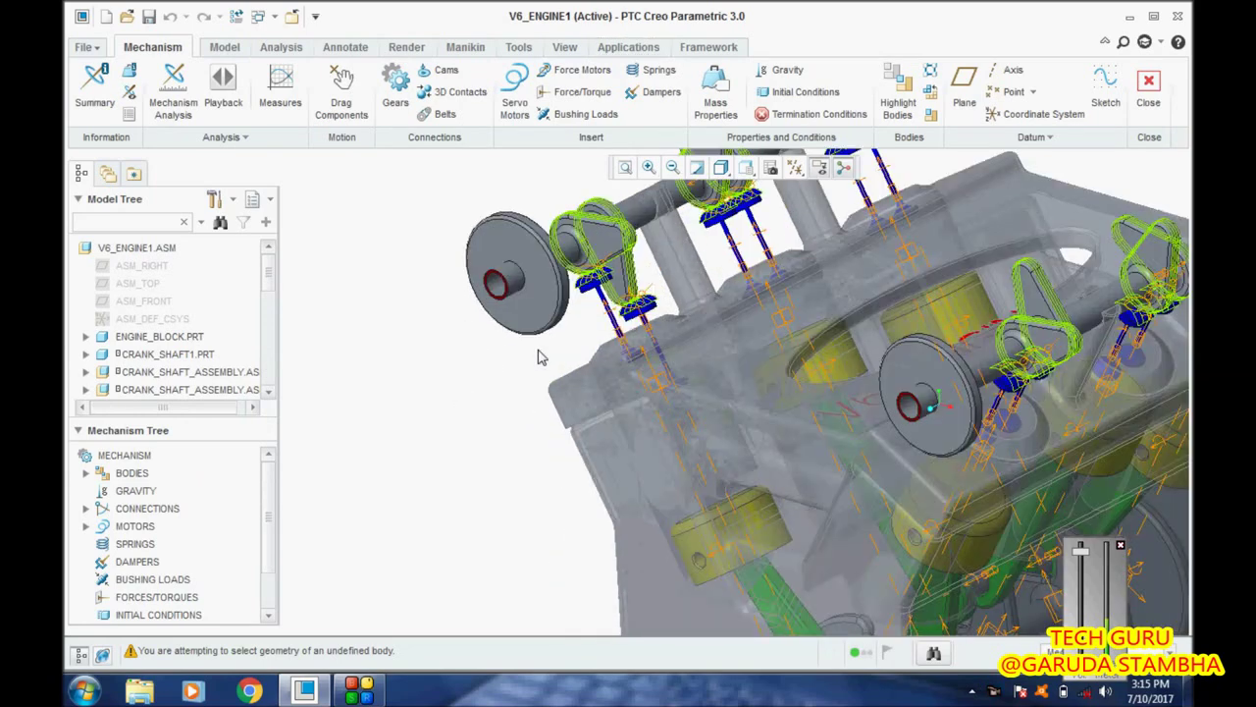
scroll(459, 470, "down", 3)
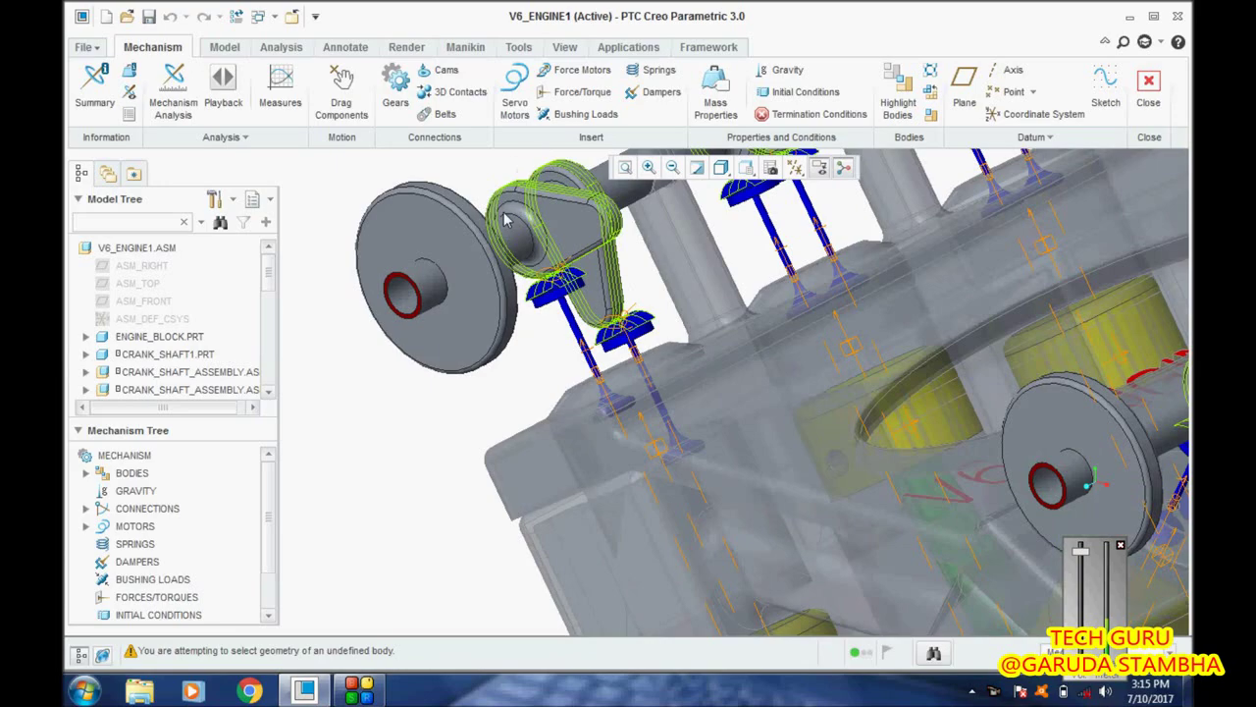
scroll(479, 338, "down", 8)
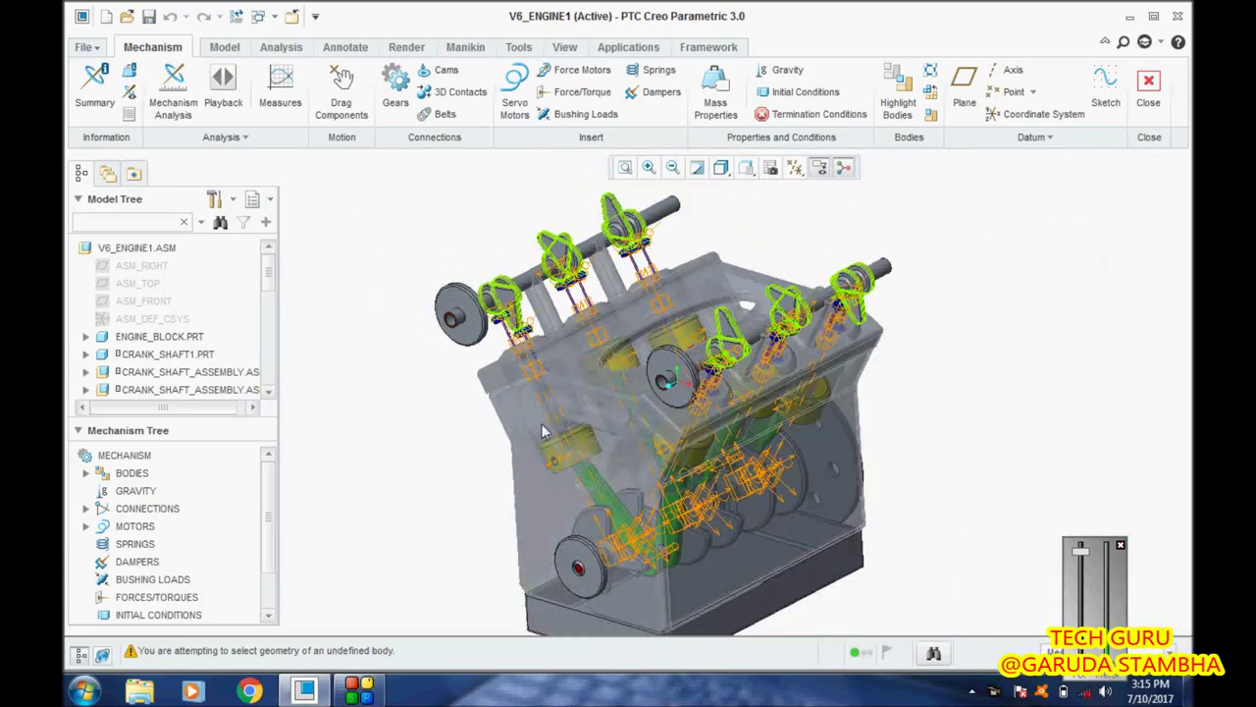
scroll(555, 553, "up", 5)
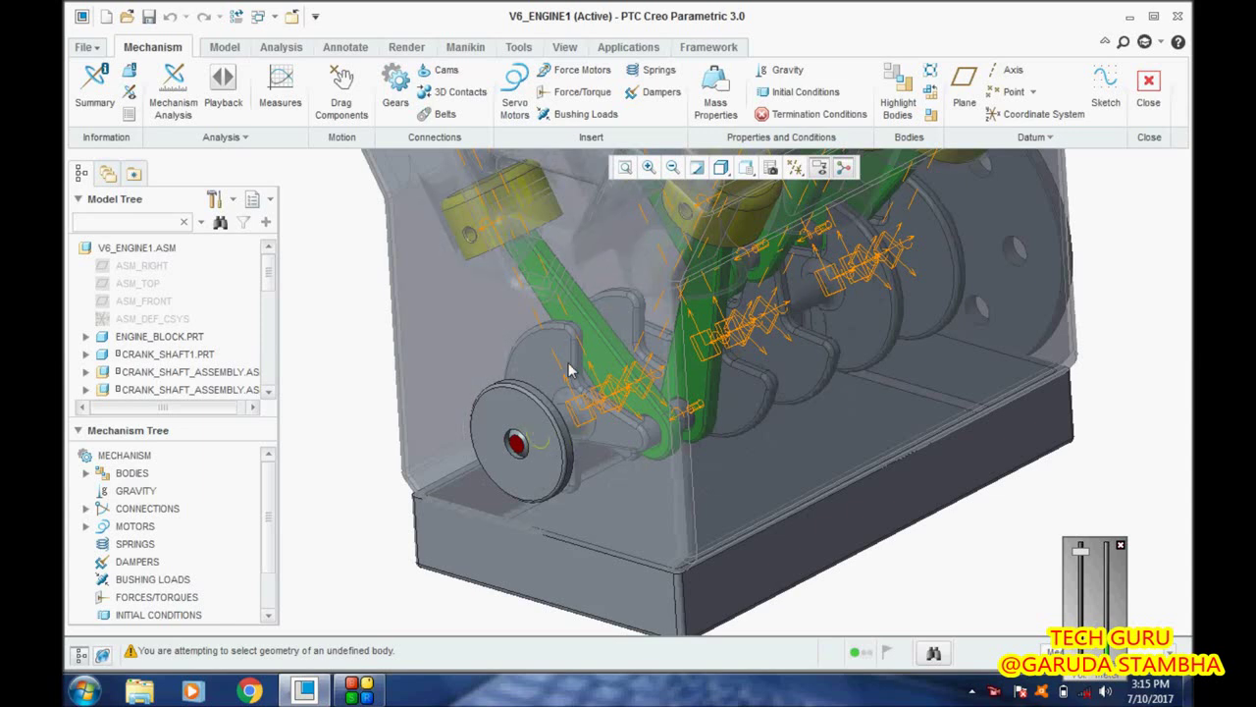
Orbit and zoom to view the crankshaft side-on and from a higher front angle.
middle_click_drag(727, 399, 801, 384)
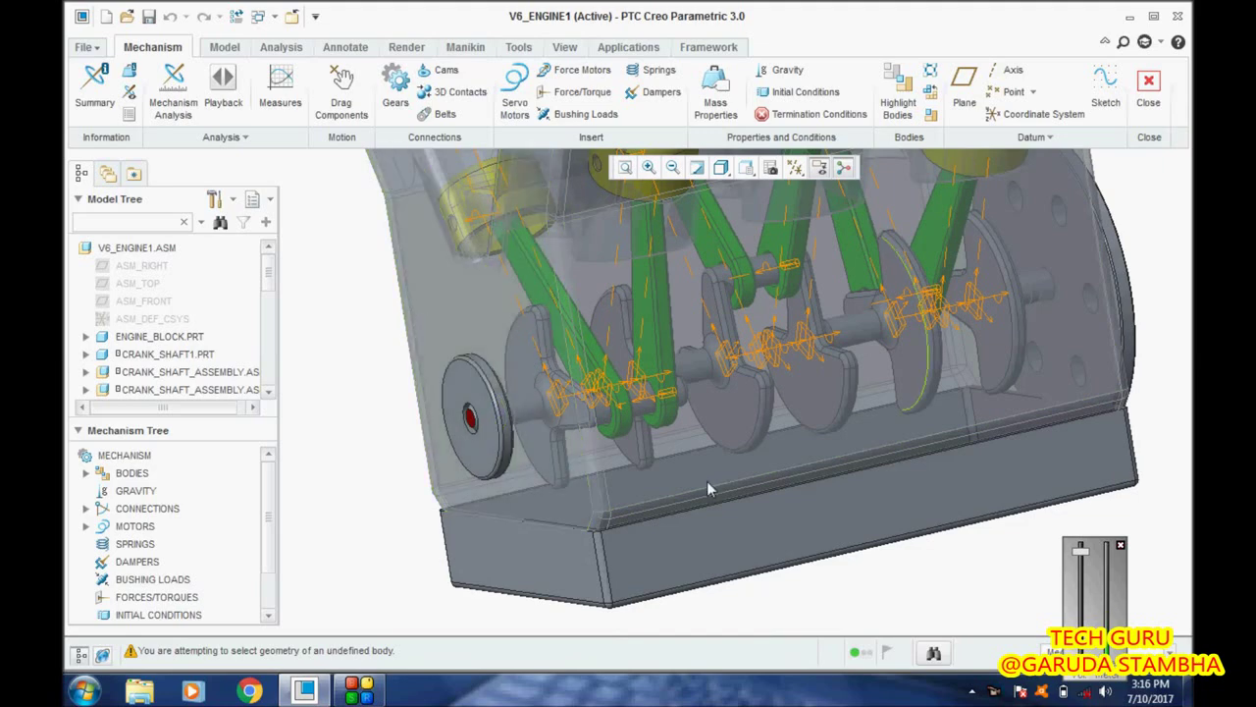
mouse_move(683, 469)
middle_mouse_down()
mouse_move(729, 517)
mouse_move(718, 507)
middle_mouse_up()
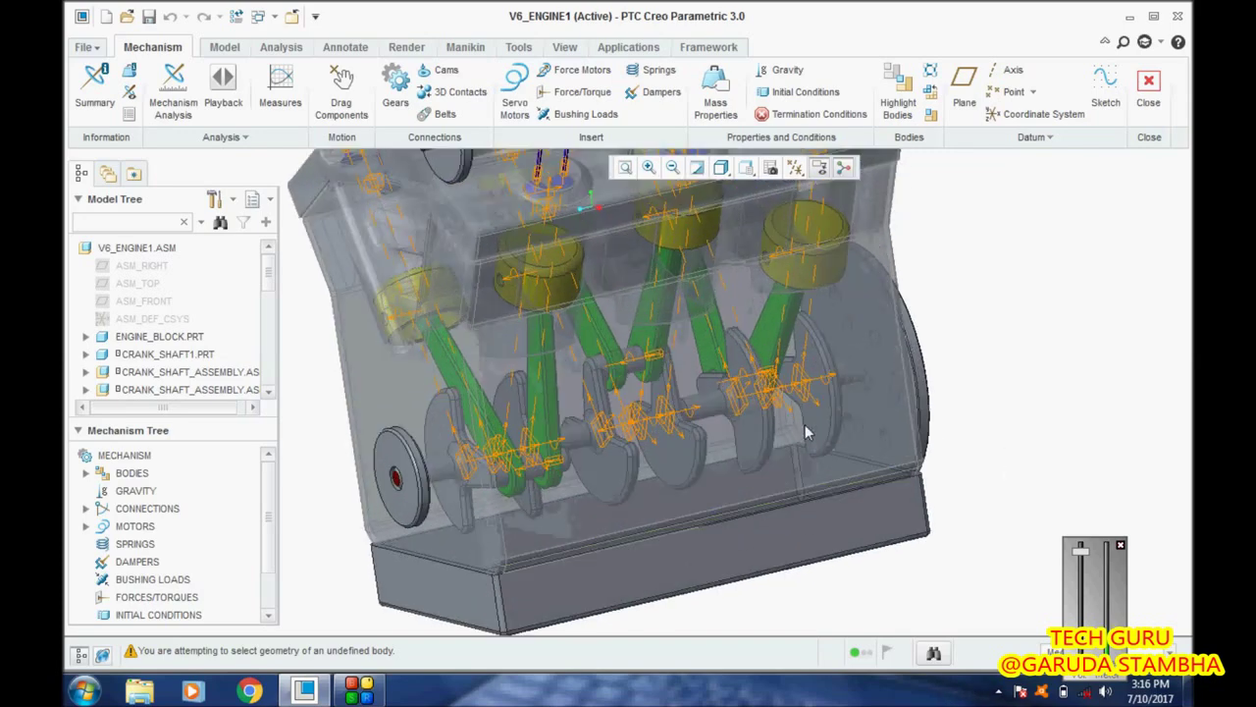
scroll(804, 432, "down", 5)
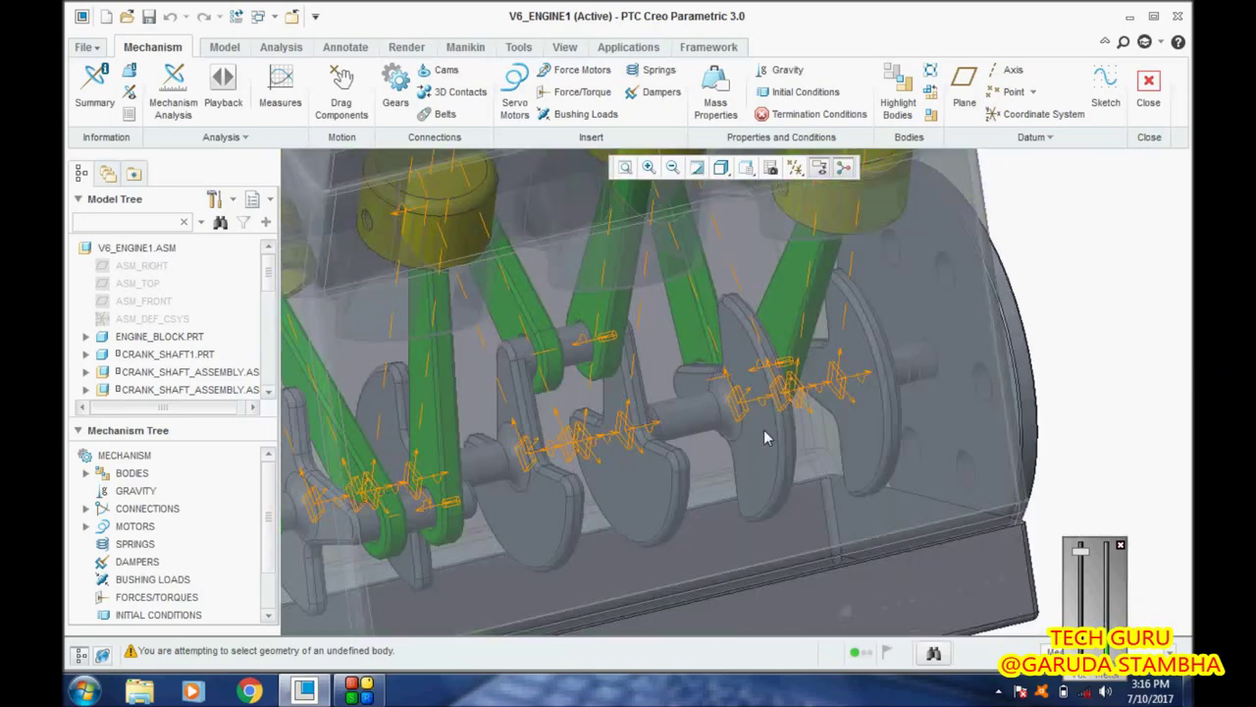
scroll(766, 438, "up", 6)
scroll(534, 483, "down", 4)
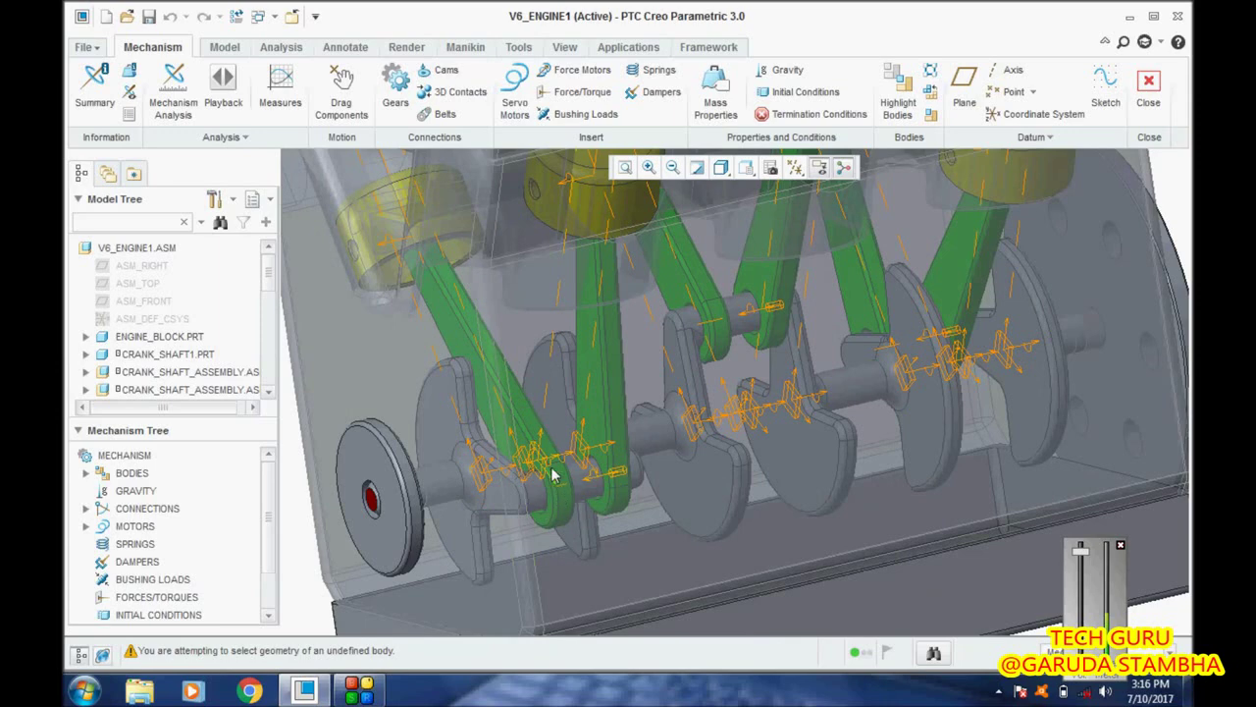
scroll(548, 487, "up", 5)
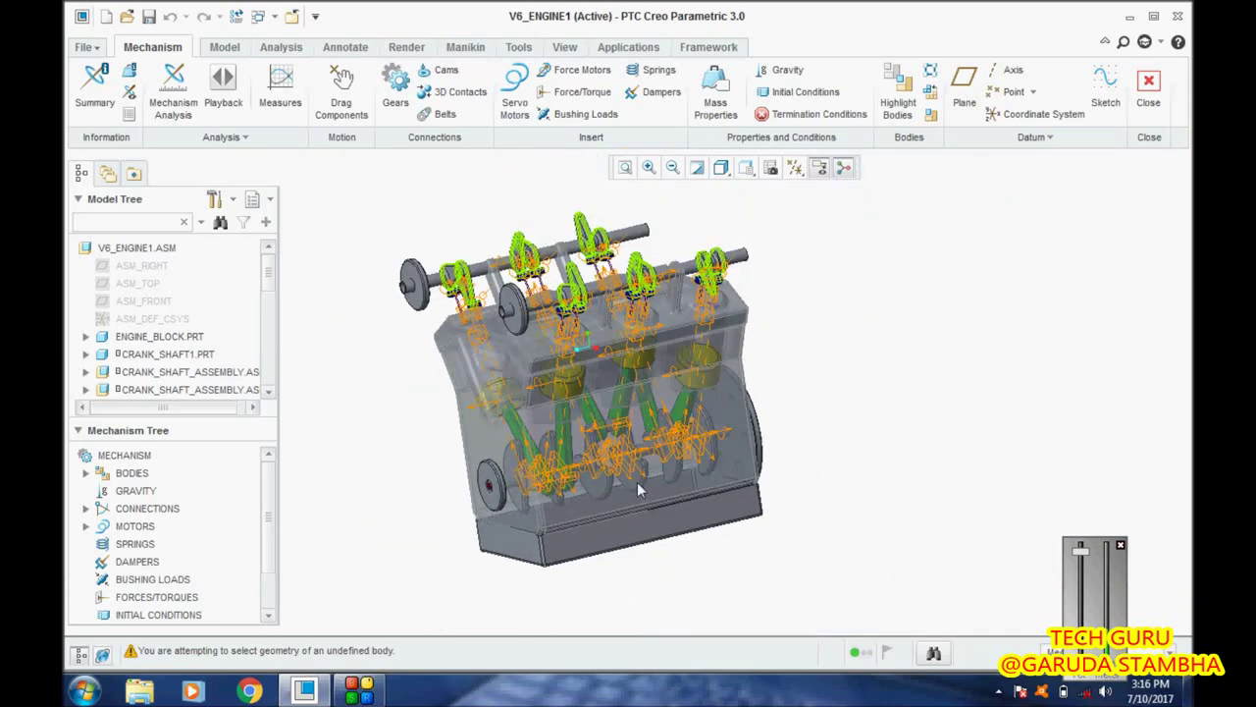
middle_click_drag(637, 482, 721, 486)
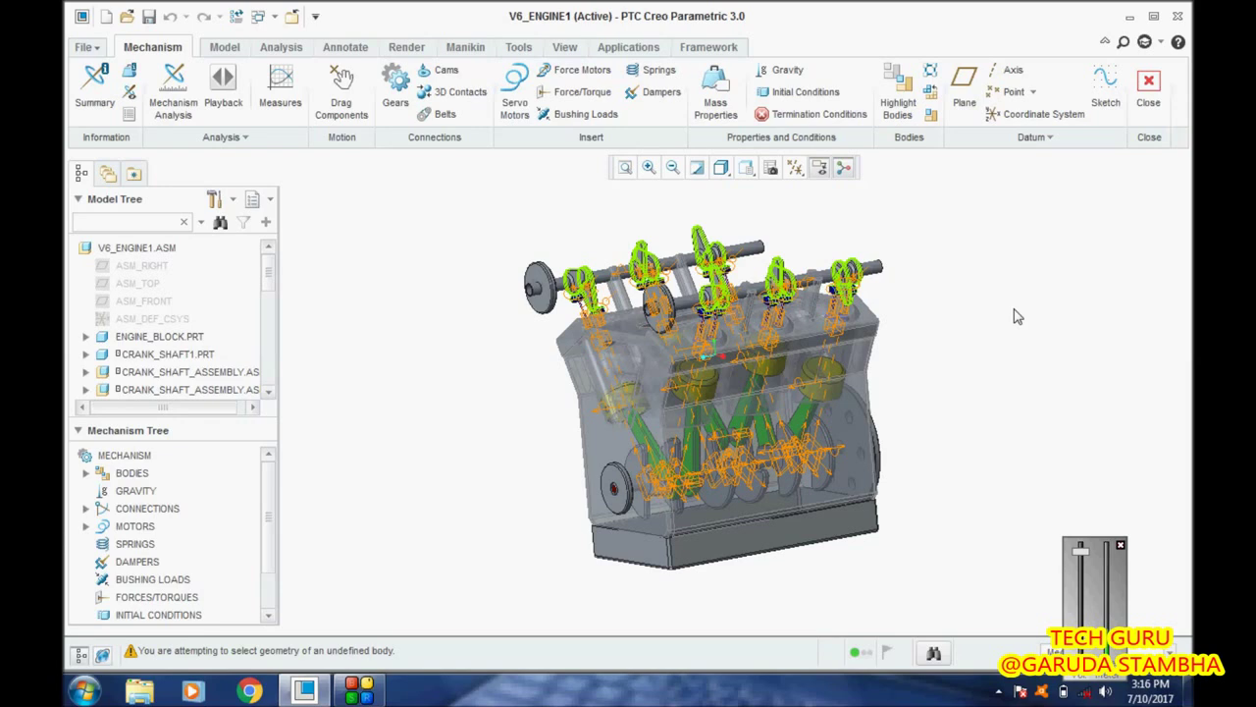
scroll(691, 588, "down", 5)
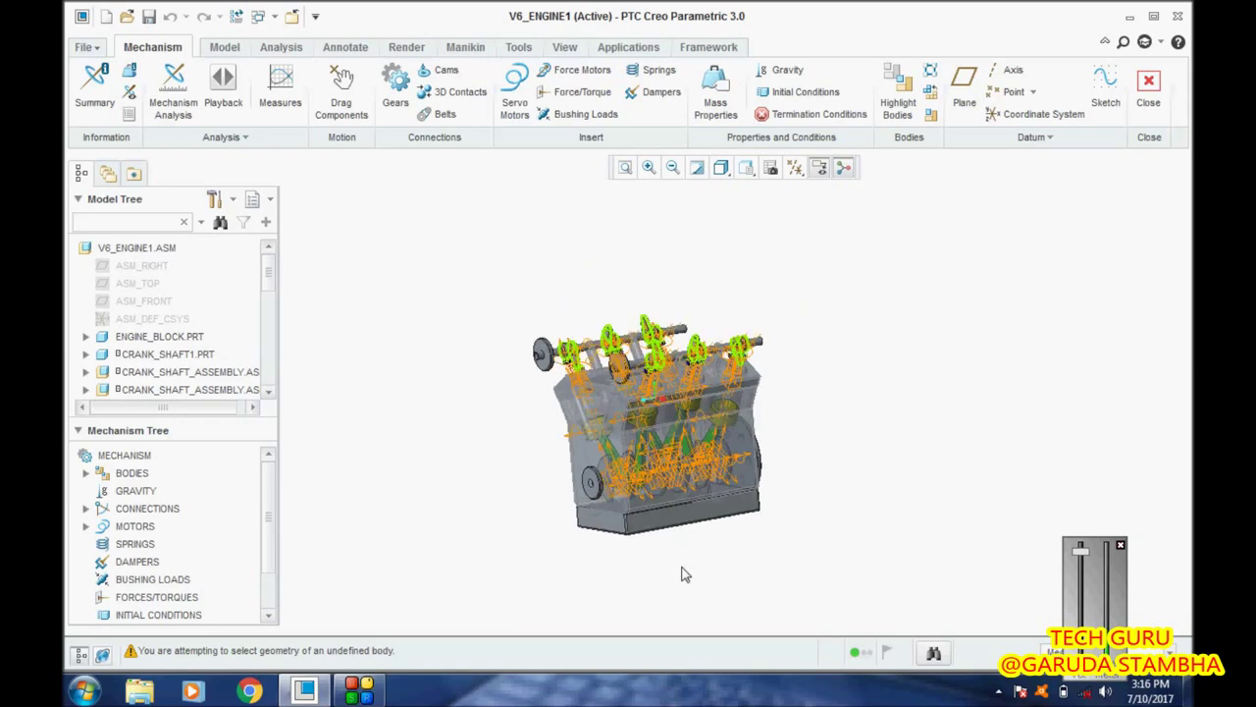
middle_click_drag(657, 558, 533, 560)
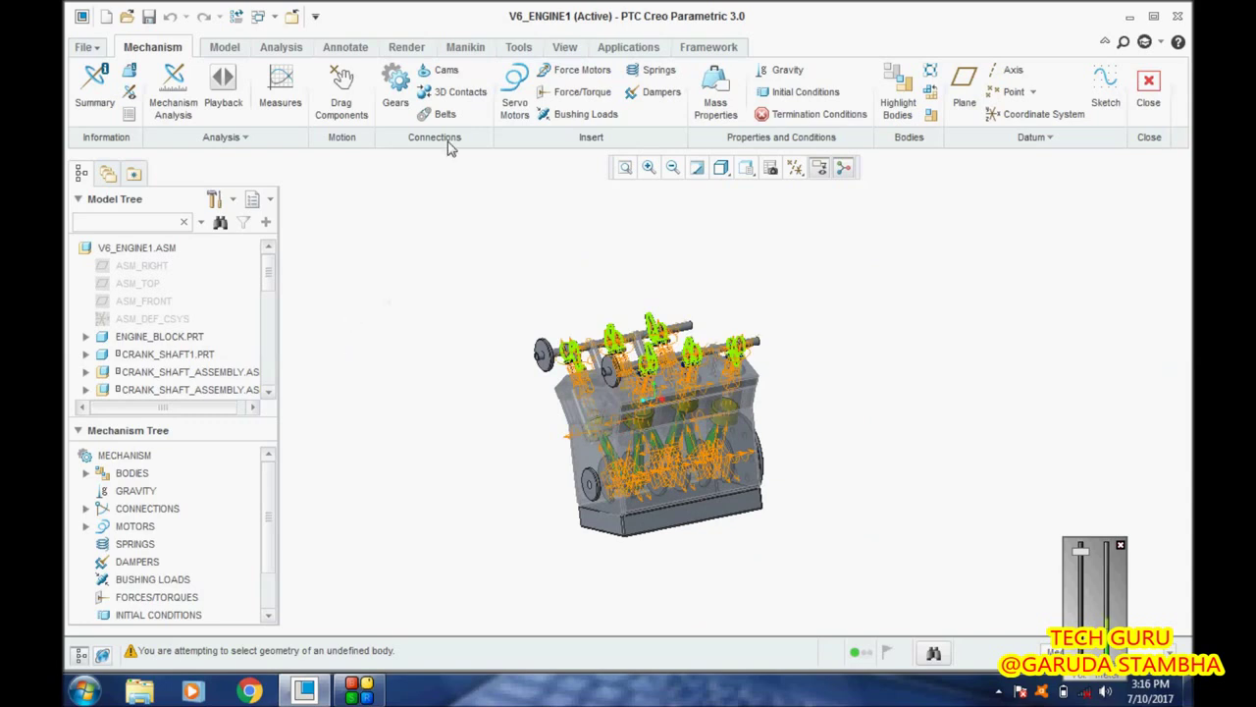
Define BELT_1 from the upper camshaft pulley to the lower crankshaft pulley and confirm it.
left_click(438, 114)
scroll(537, 506, "up", 5)
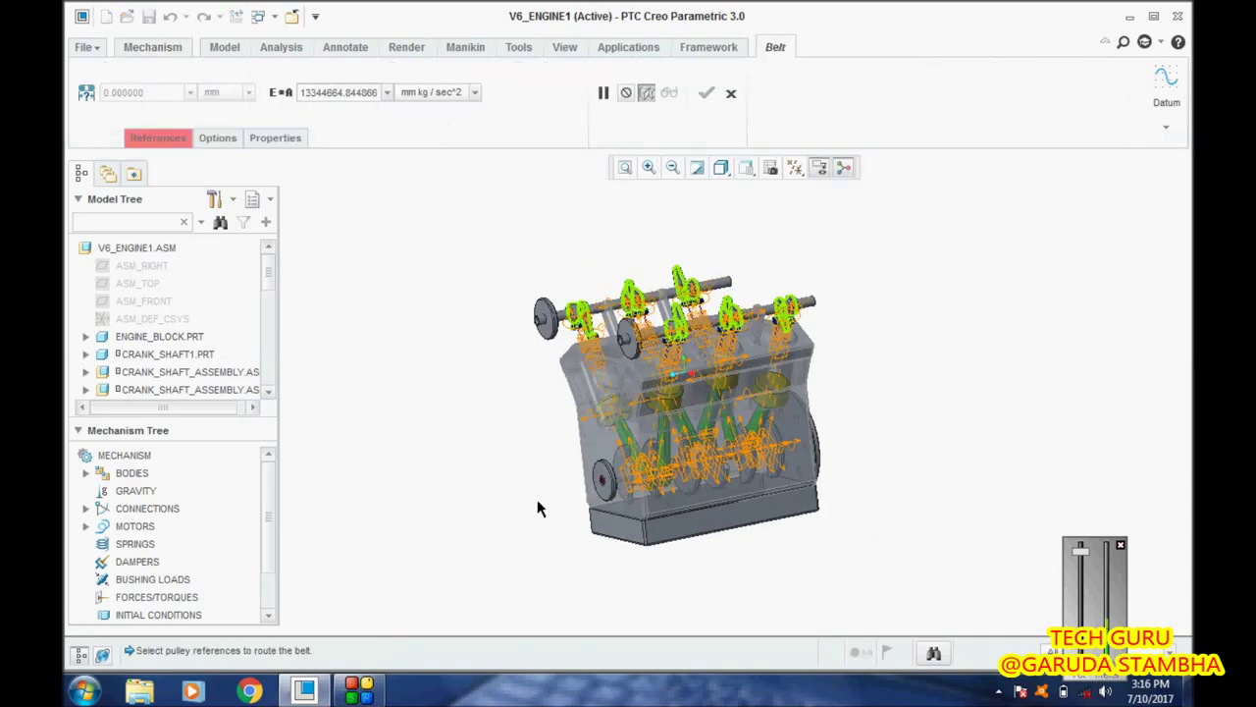
scroll(577, 366, "up", 8)
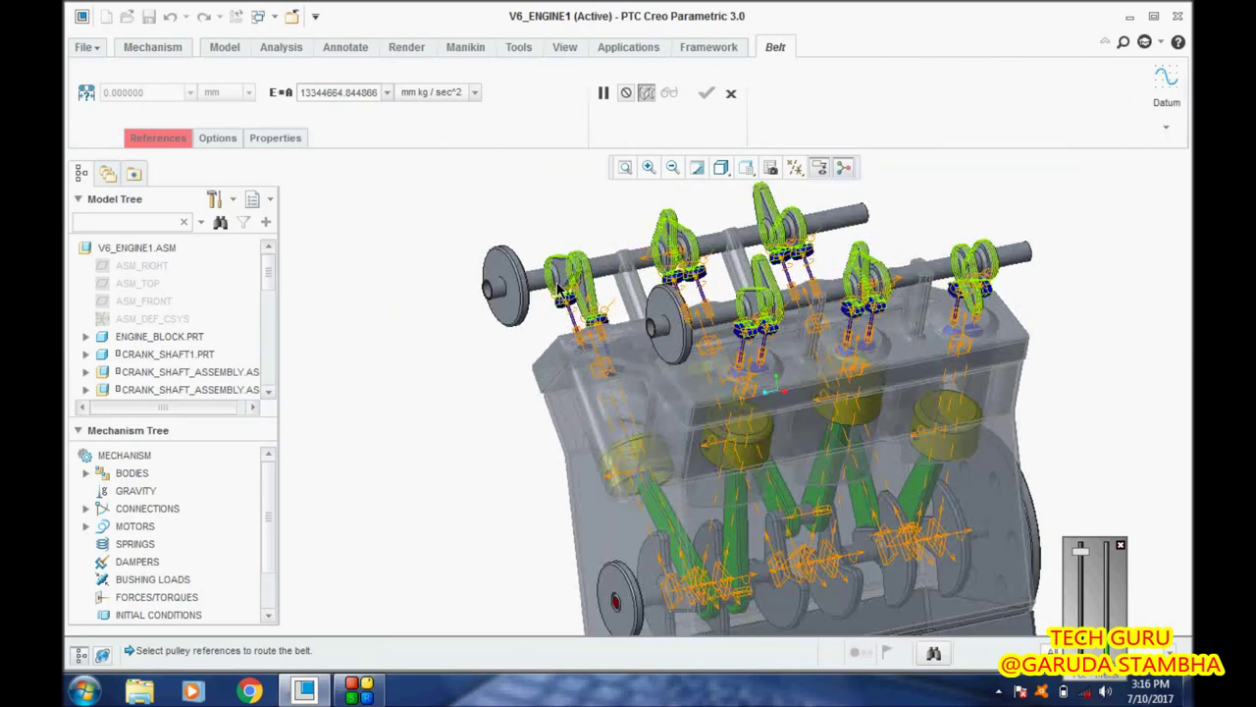
scroll(503, 232, "up", 2)
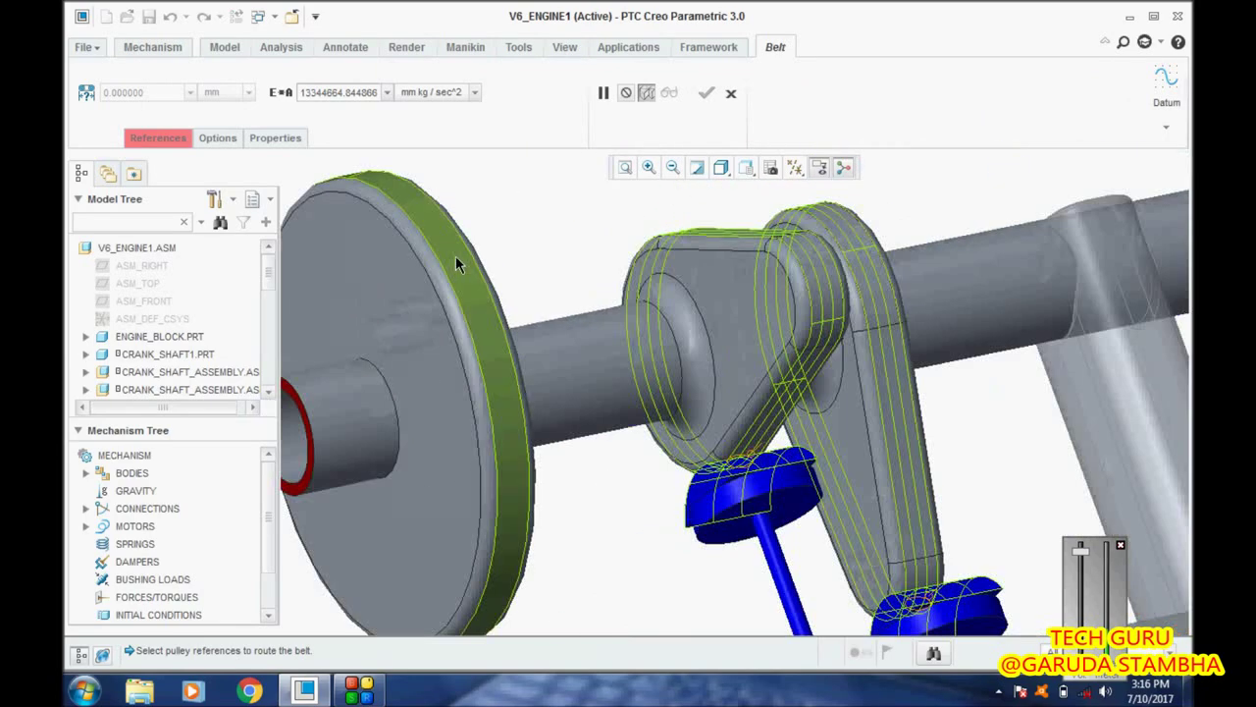
left_click(505, 239)
scroll(505, 239, "down", 5)
scroll(505, 234, "down", 3)
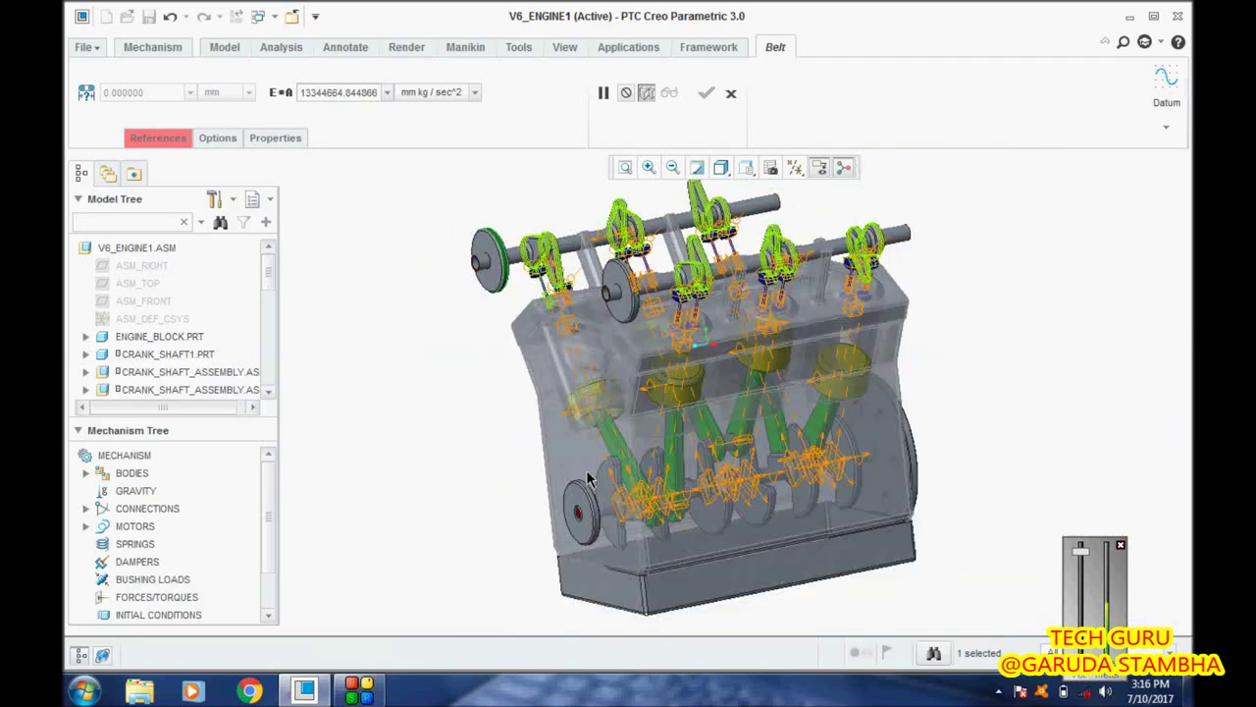
scroll(589, 529, "up", 8)
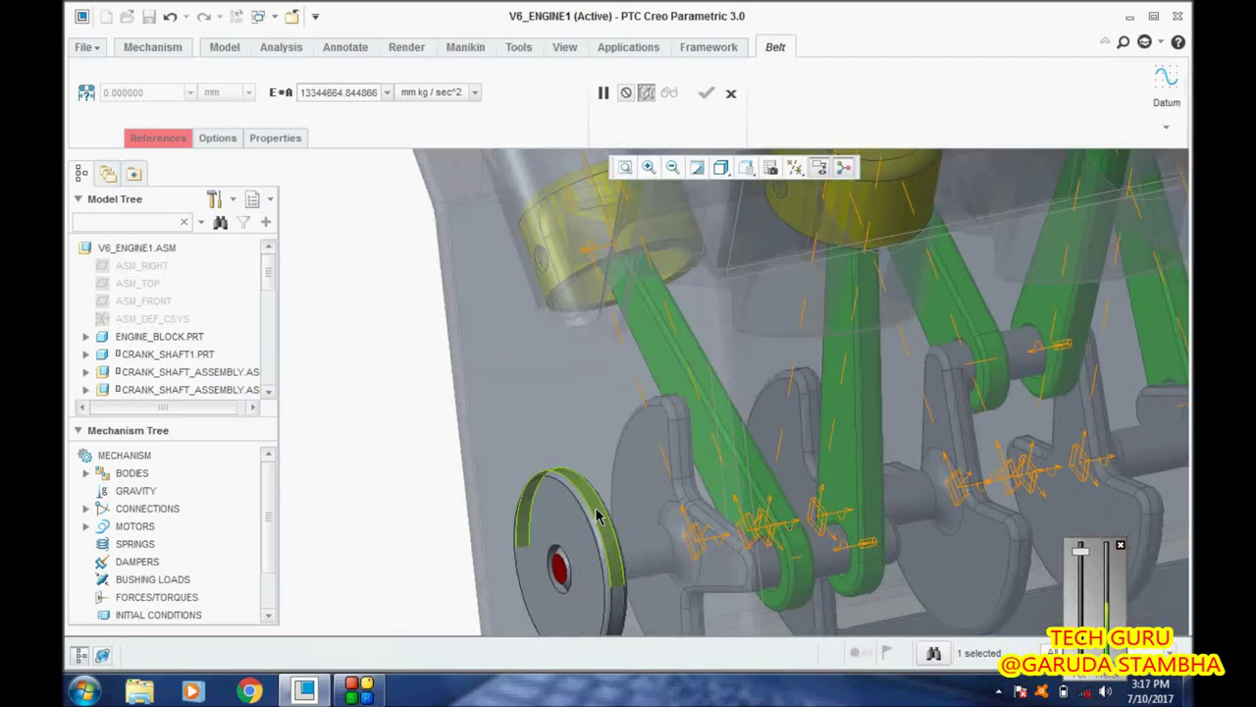
left_click(596, 517)
scroll(588, 491, "down", 6)
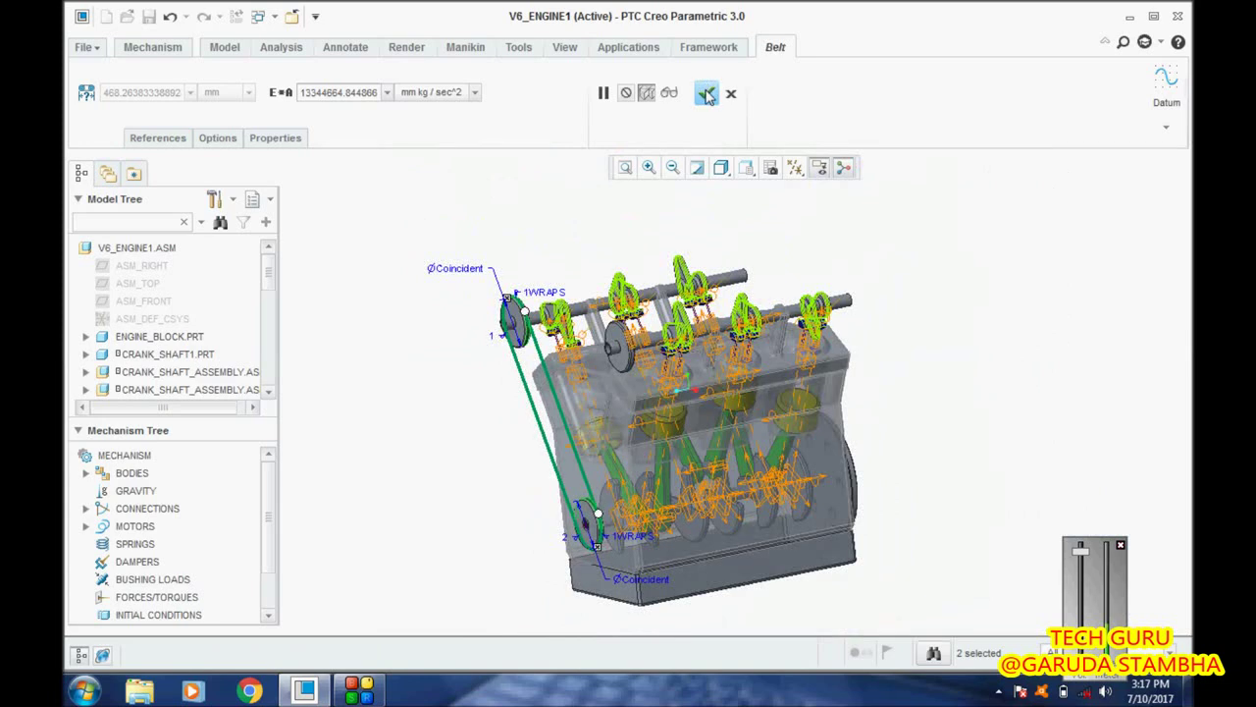
left_click(707, 94)
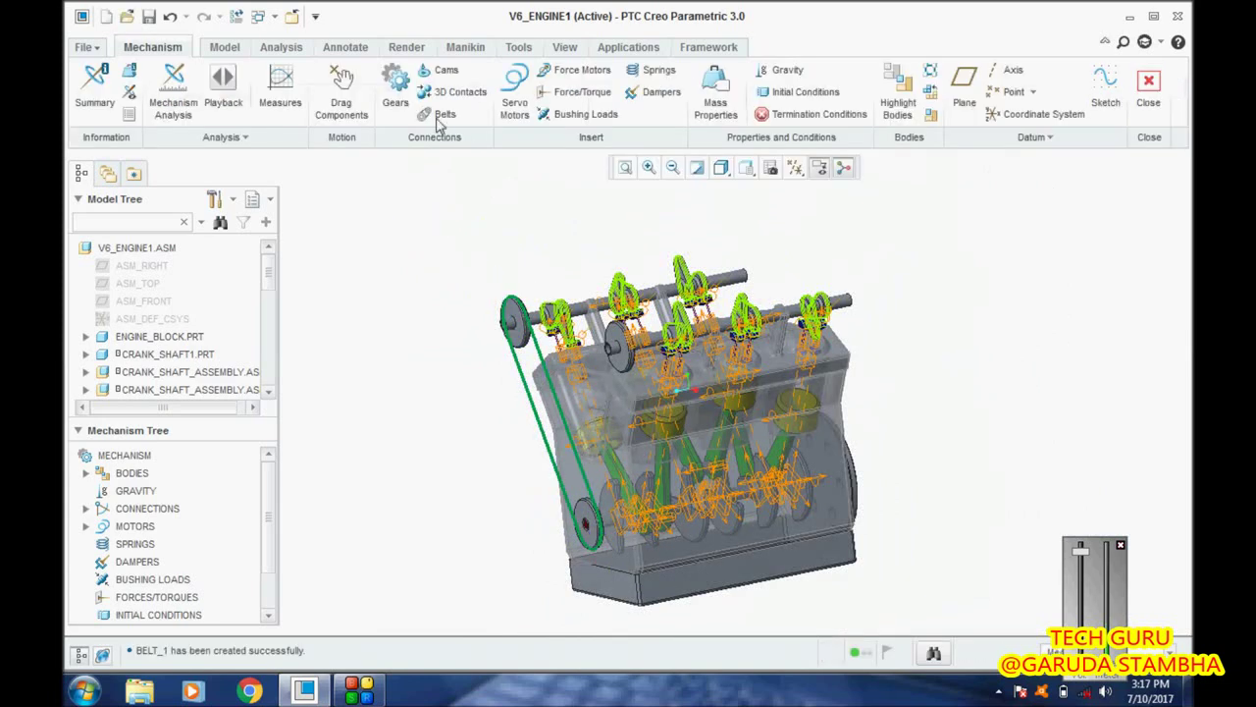
Start a belt from the lower crankshaft pulley to a second pulley rim.
left_click(440, 118)
scroll(636, 359, "up", 3)
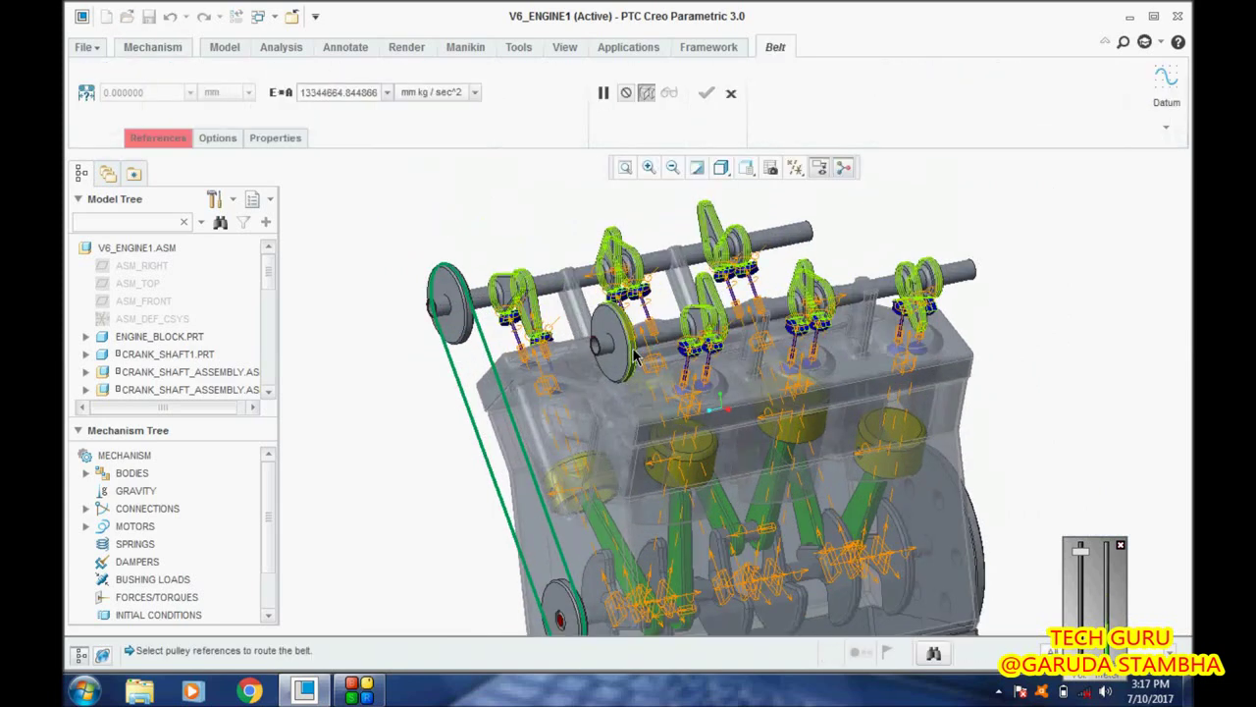
scroll(636, 360, "up", 5)
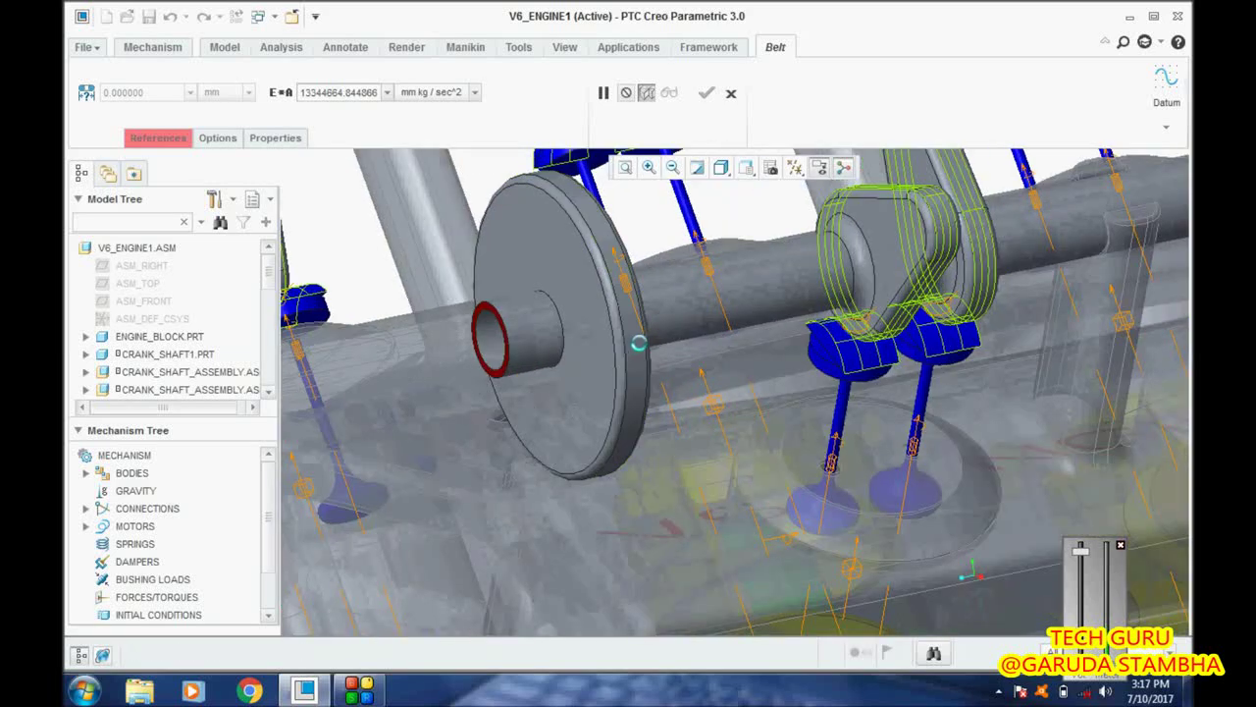
scroll(638, 343, "down", 8)
left_click(619, 498)
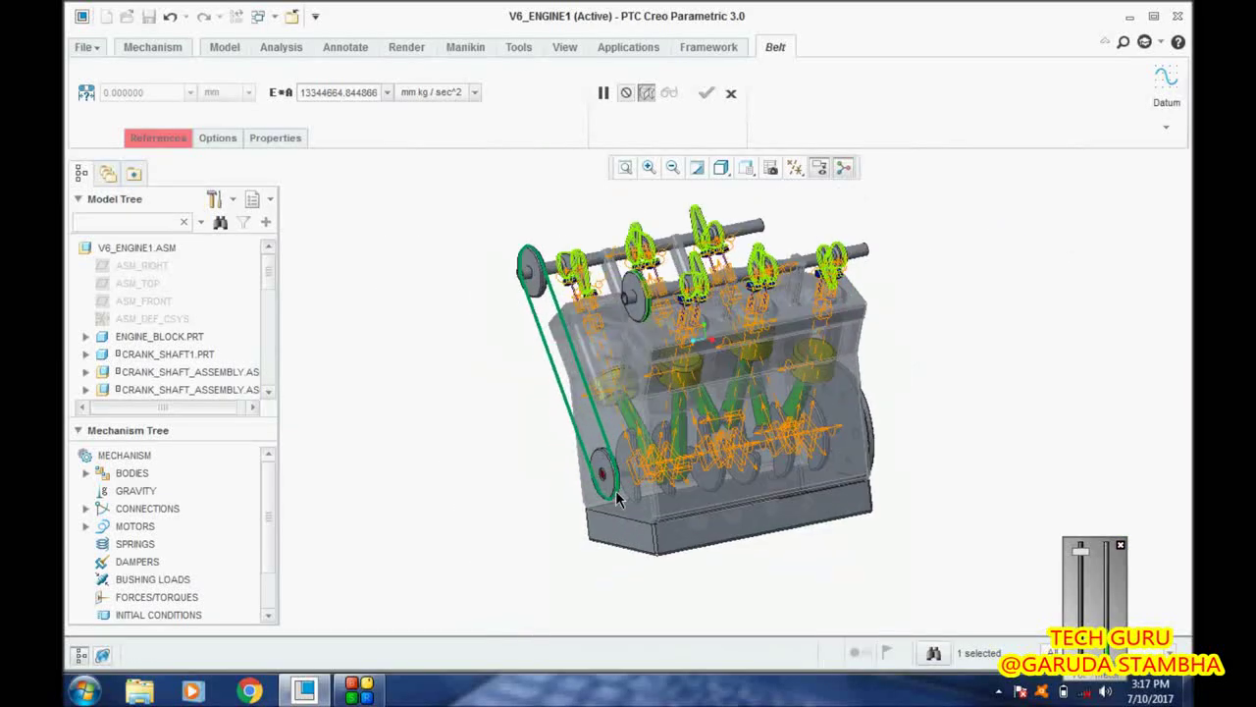
scroll(619, 498, "up", 8)
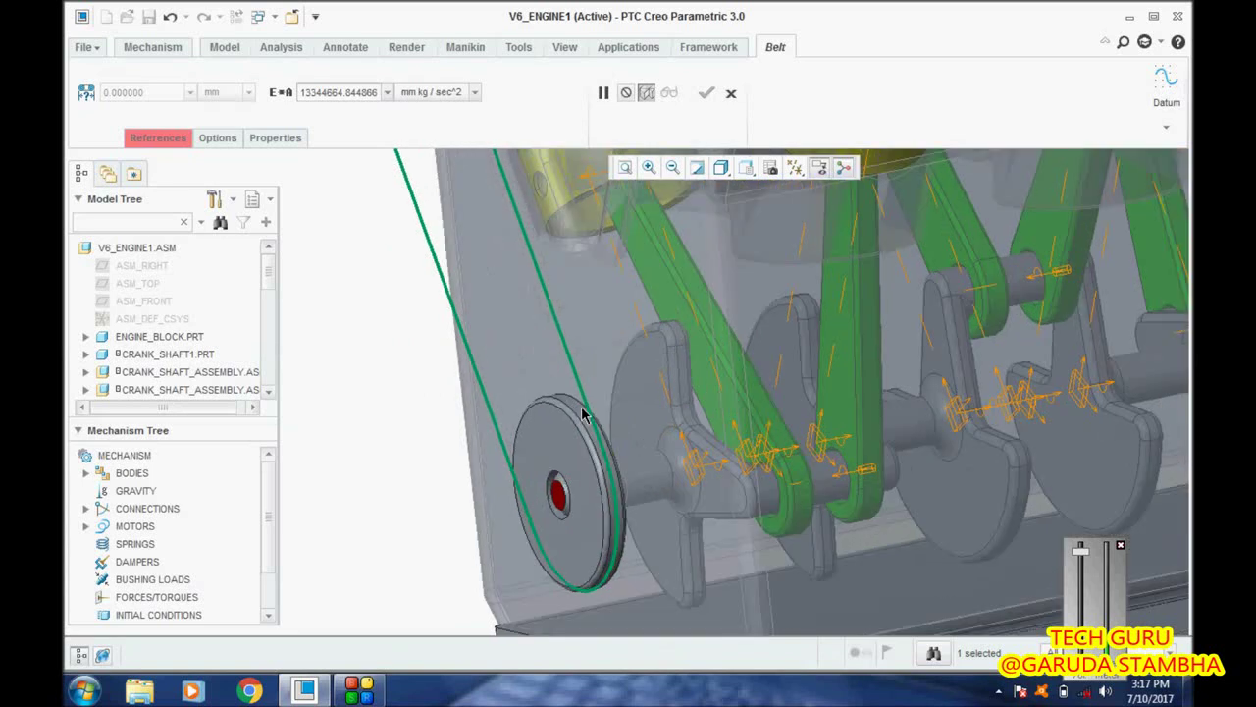
scroll(582, 415, "up", 5)
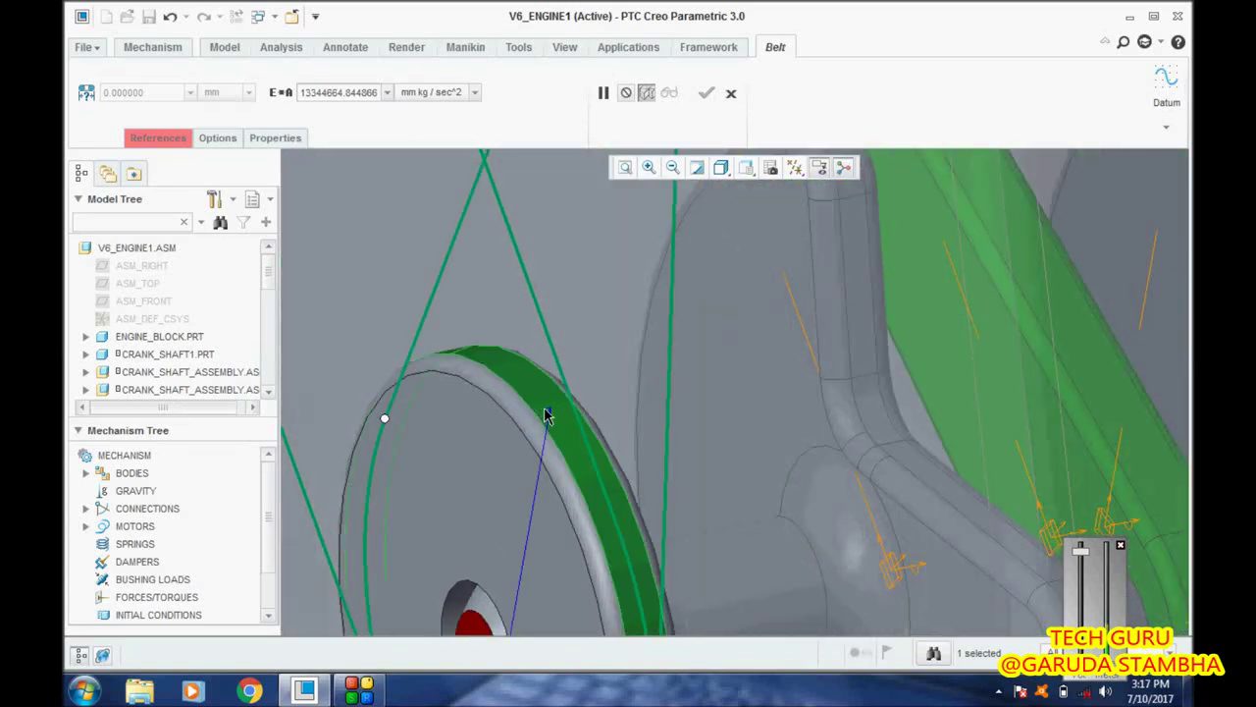
left_click(546, 416)
scroll(482, 468, "down", 6)
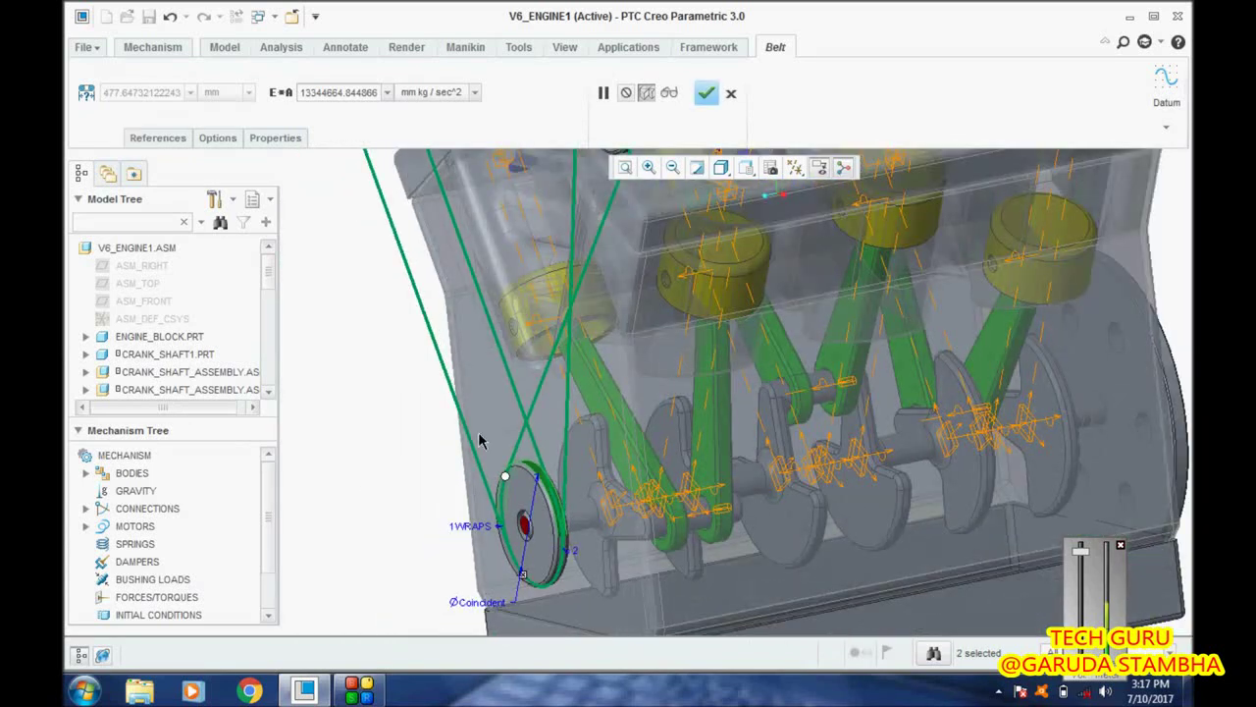
scroll(528, 545, "down", 4)
Check Pulley 1 and Pulley 2 body and wrap settings, then cancel this belt attempt.
left_click(217, 138)
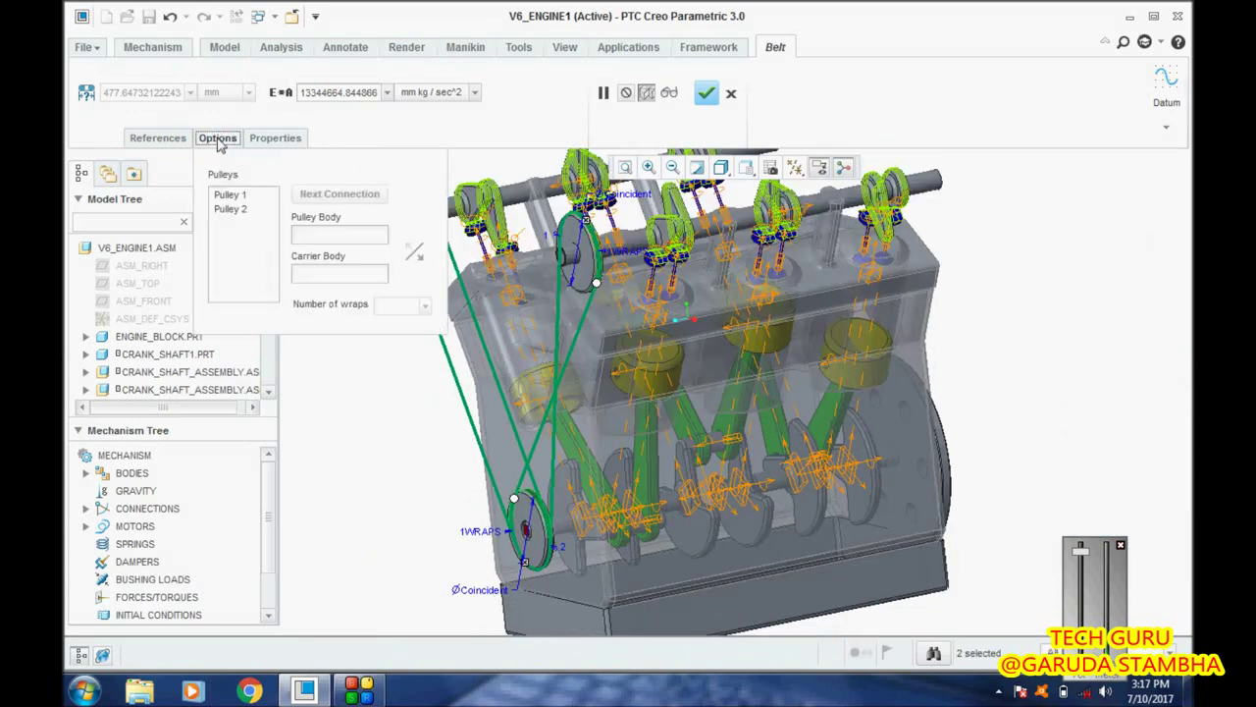
left_click(231, 196)
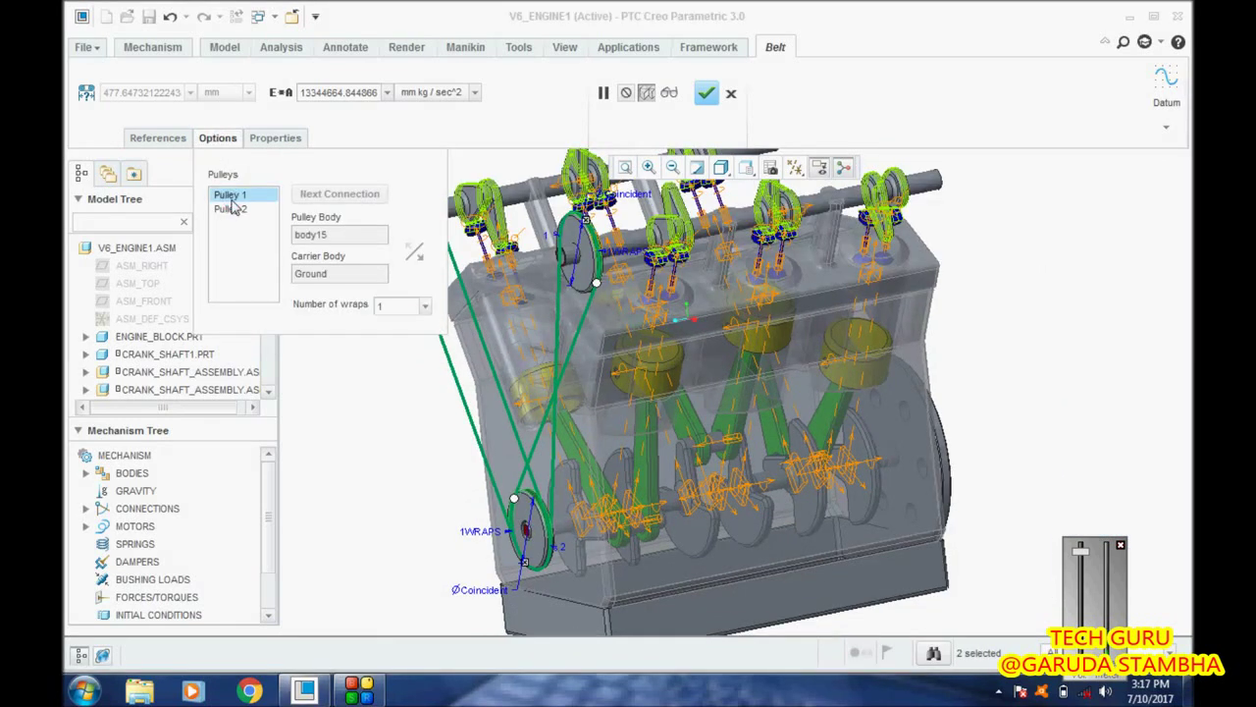
left_click(231, 210)
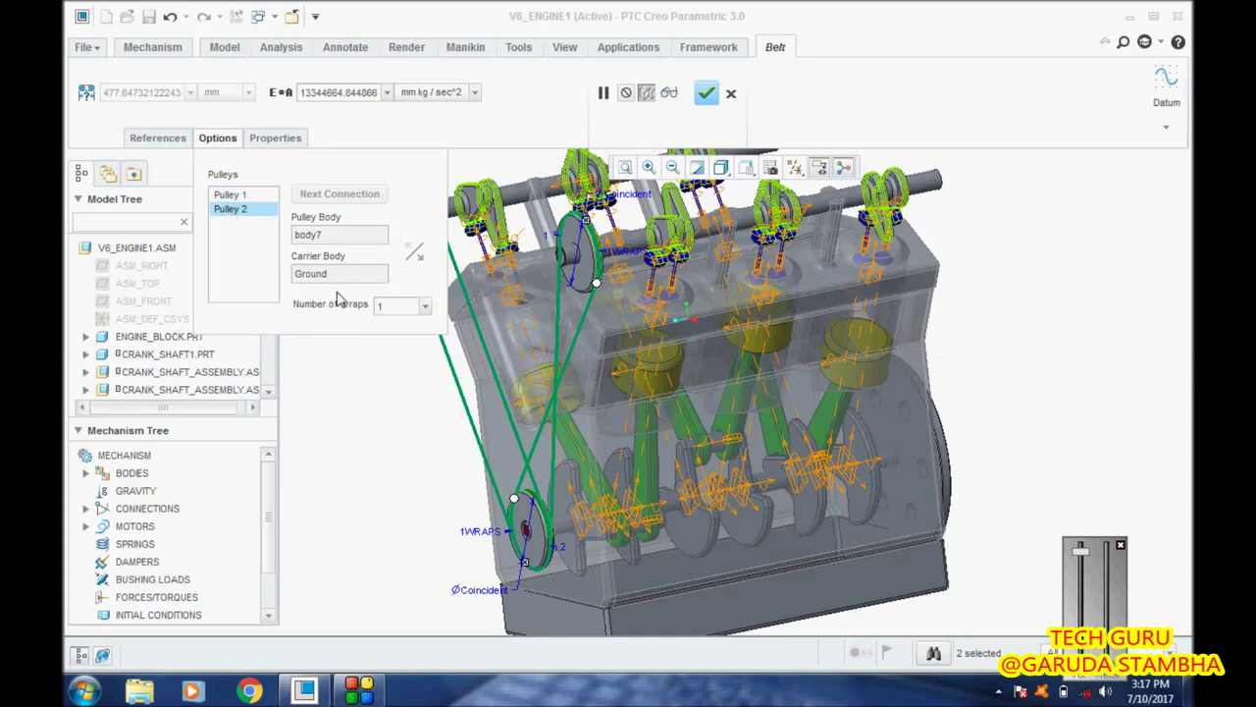
left_click(731, 93)
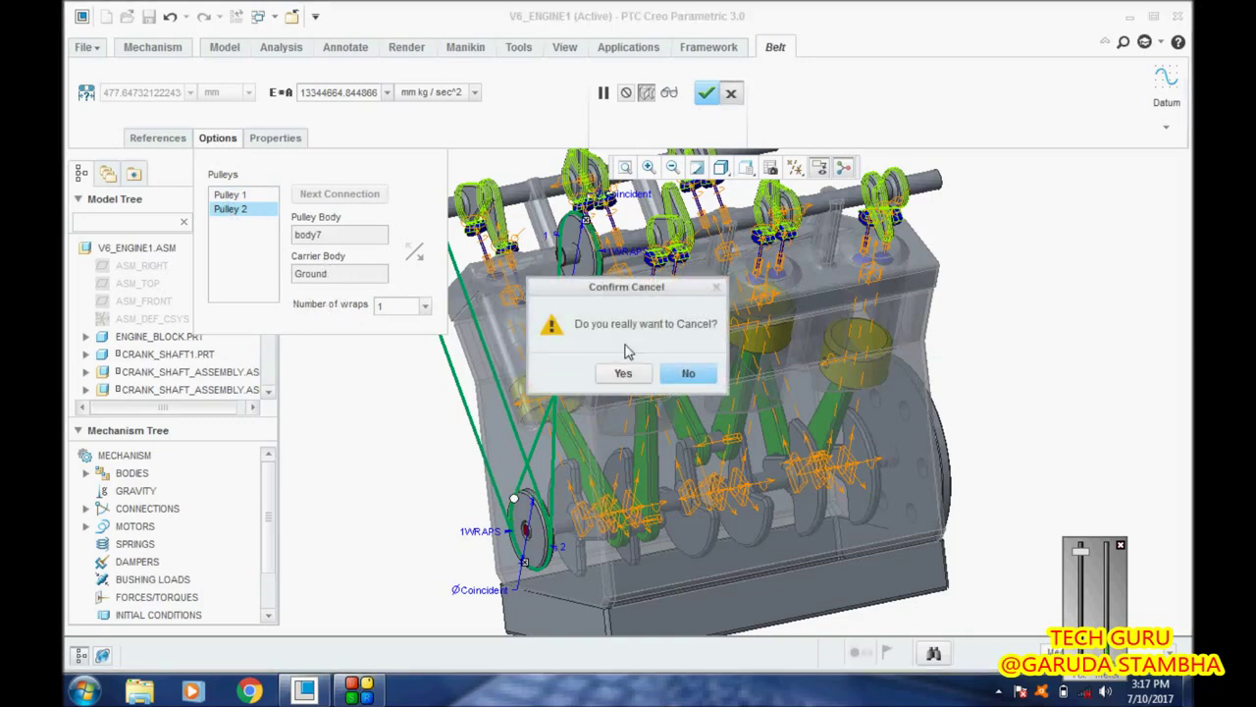
left_click(623, 372)
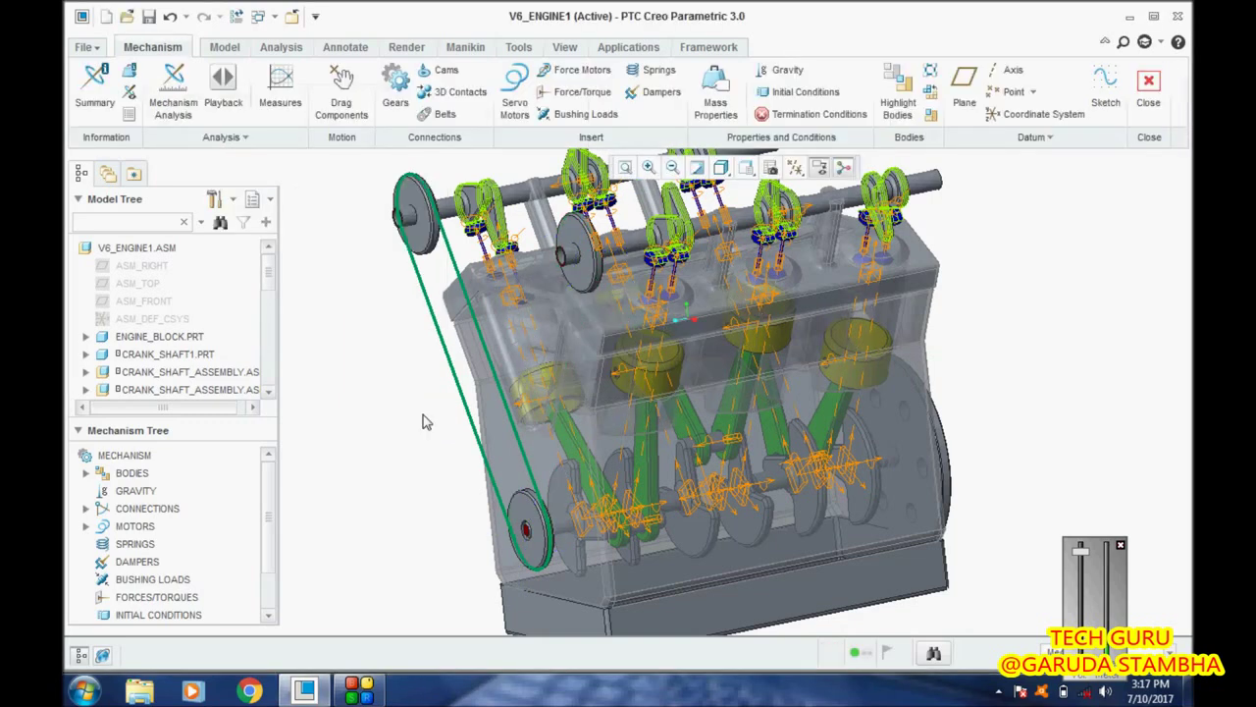
Create BELT_2 between the far-side camshaft pulley and the crankshaft pulley rim.
left_click(437, 114)
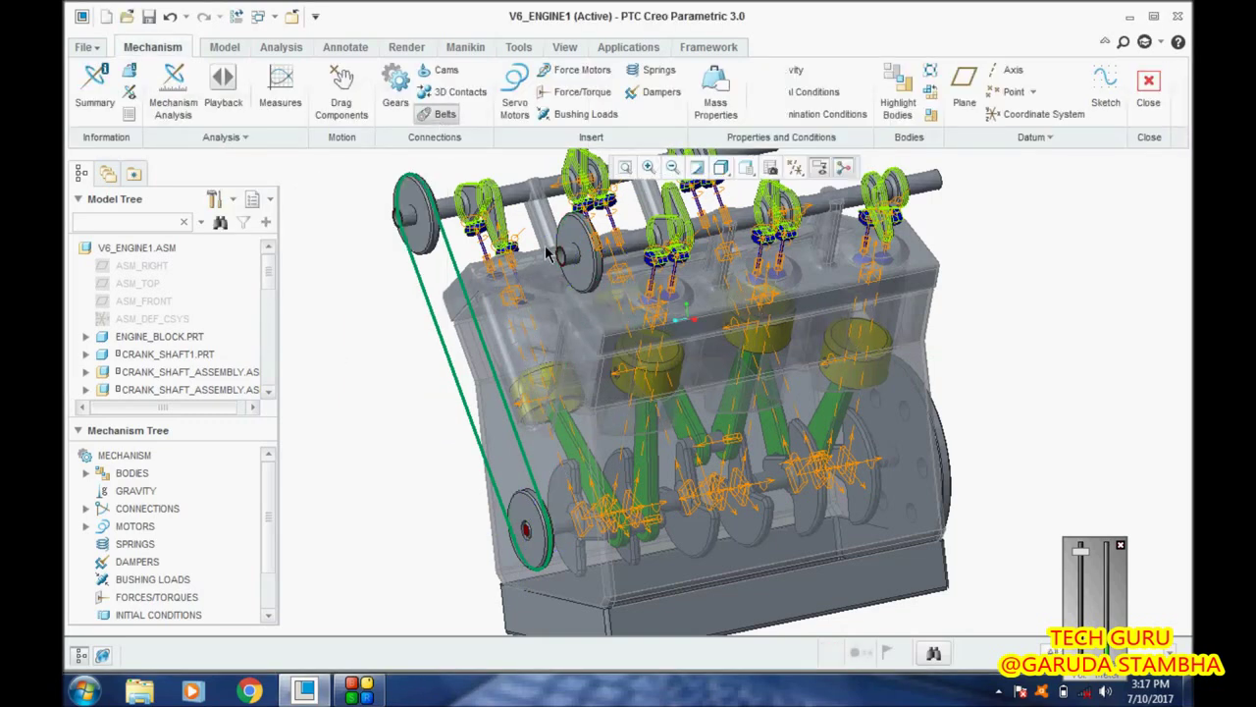
middle_click_drag(591, 263, 948, 227)
scroll(912, 245, "up", 3)
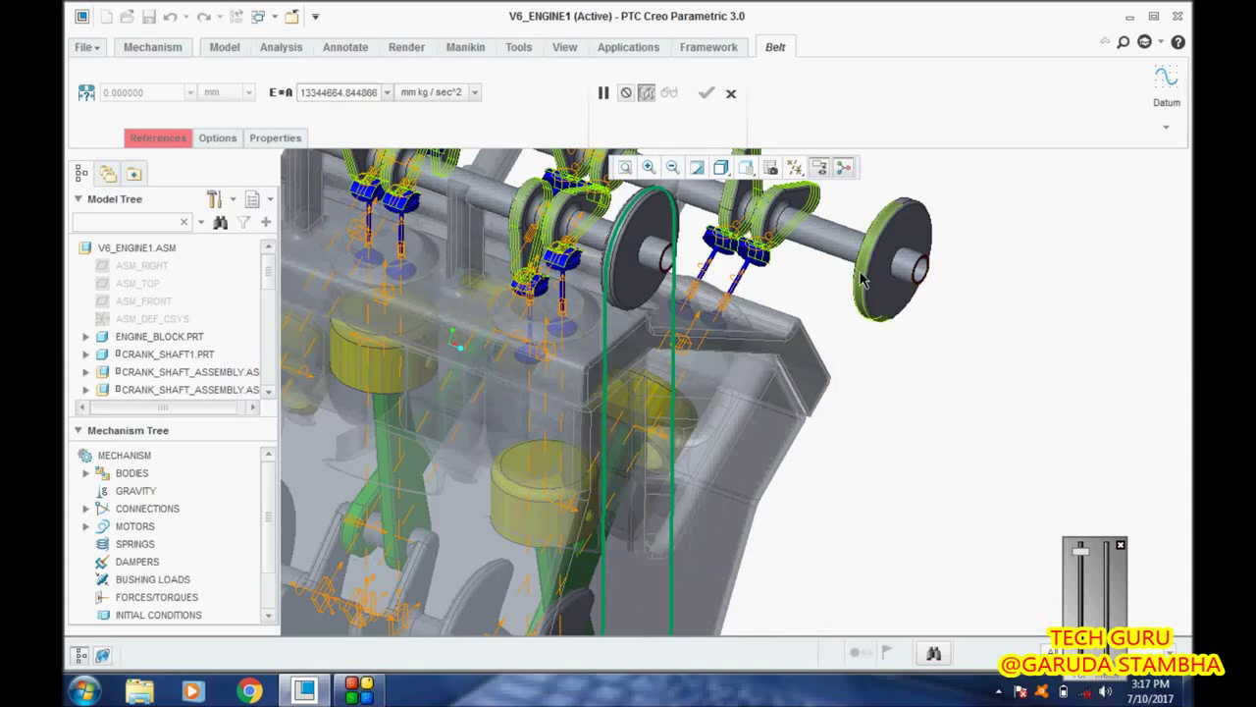
scroll(891, 302, "down", 3)
scroll(772, 592, "up", 5)
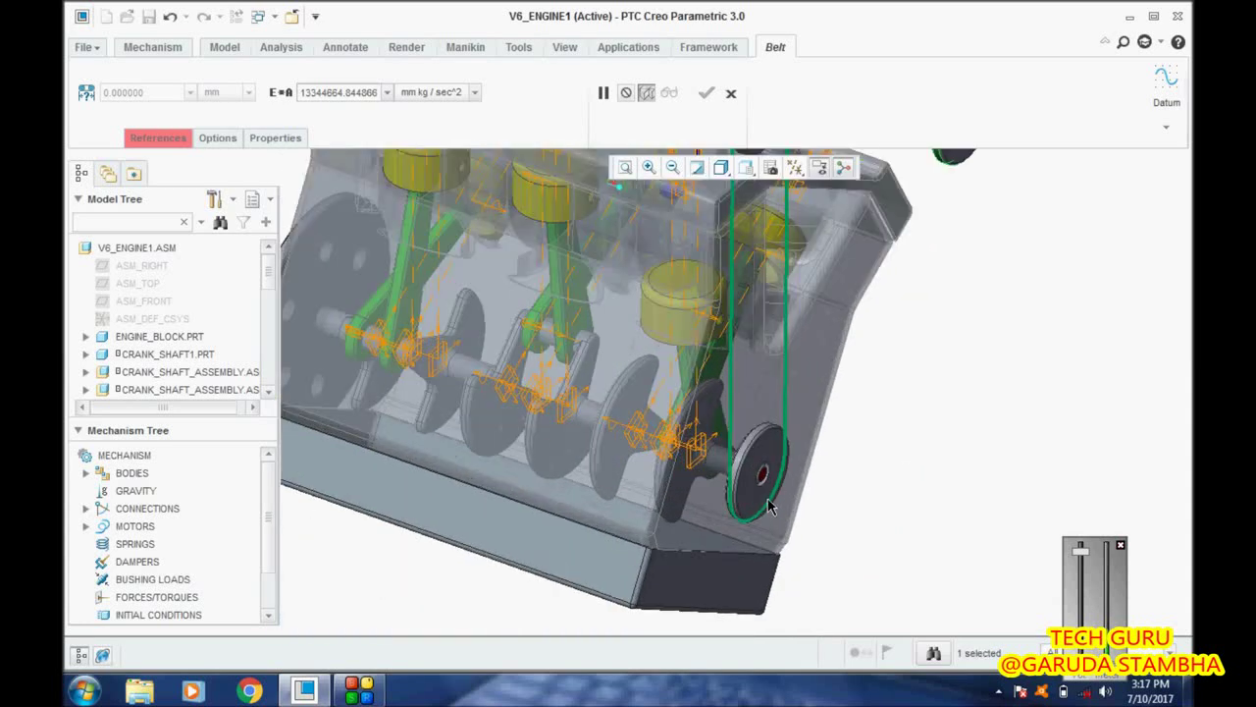
left_click(761, 417)
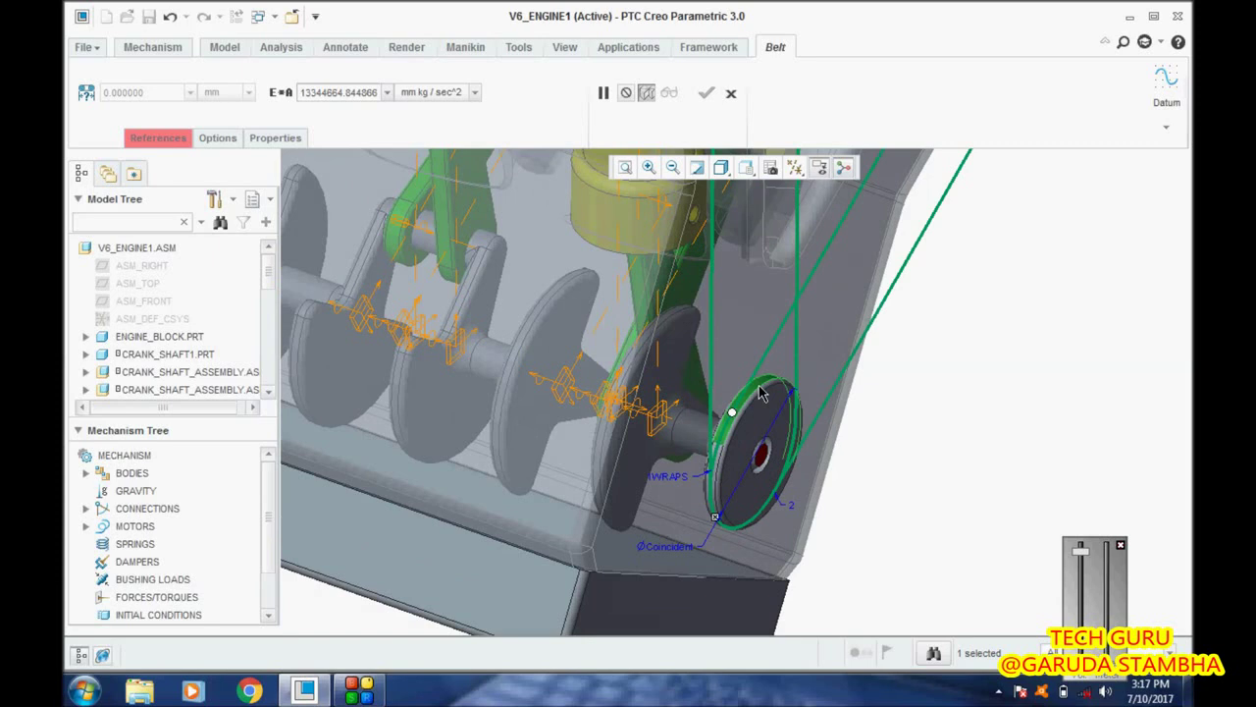
left_click(758, 397)
scroll(770, 432, "down", 5)
middle_click_drag(772, 444, 640, 439)
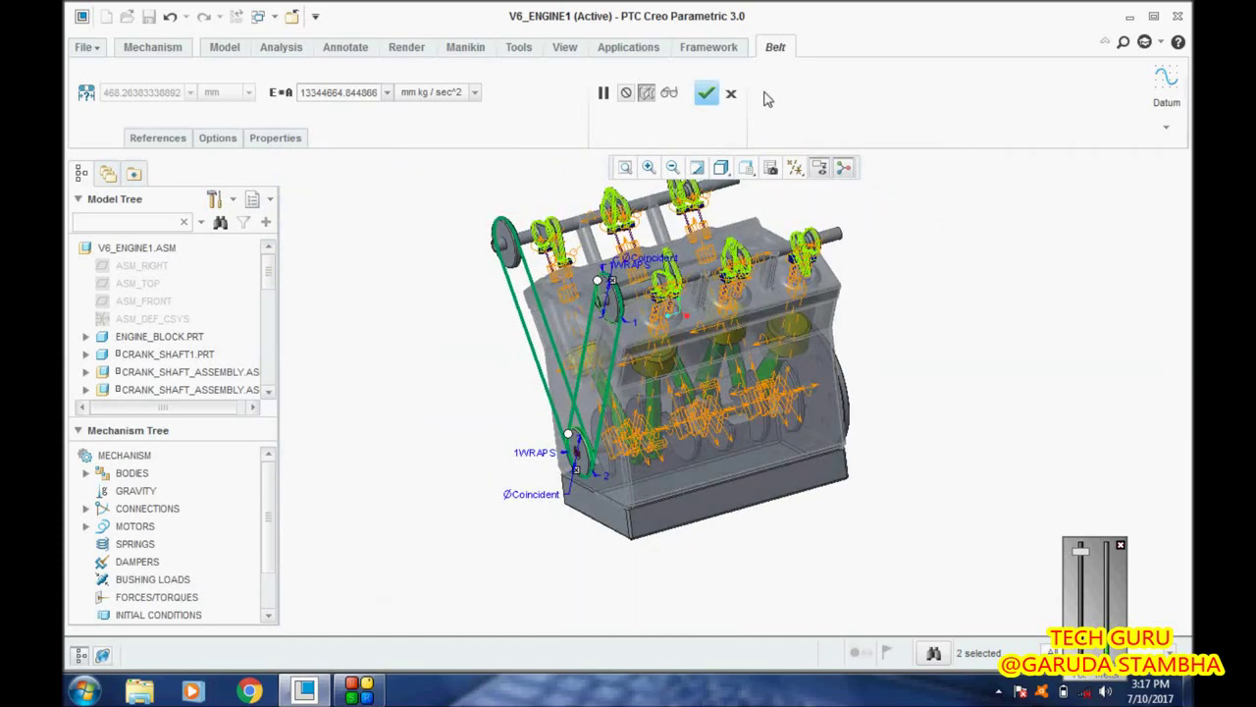
left_click(707, 92)
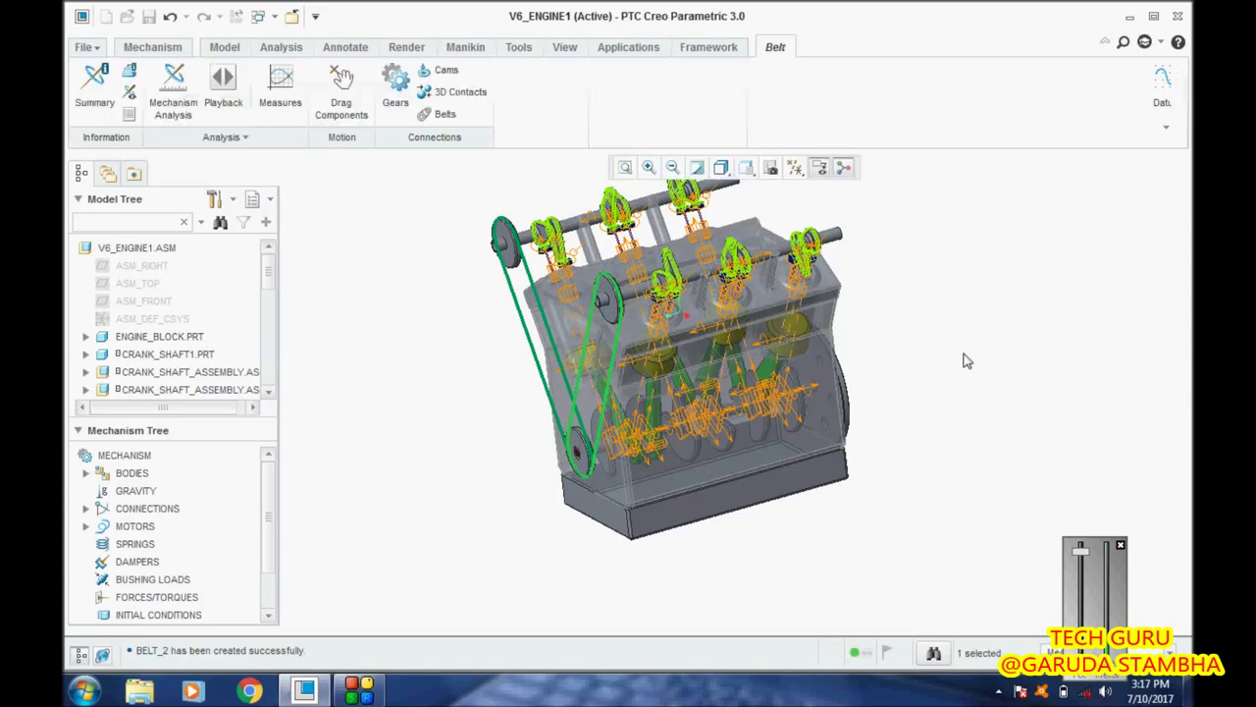
Expand CRANK_SHAFT1.PRT in the Model Tree, select its Connection_5 joint, then clear the selection.
scroll(746, 583, "down", 3)
mouse_move(770, 558)
middle_mouse_down()
mouse_move(757, 555)
mouse_move(749, 576)
middle_mouse_up()
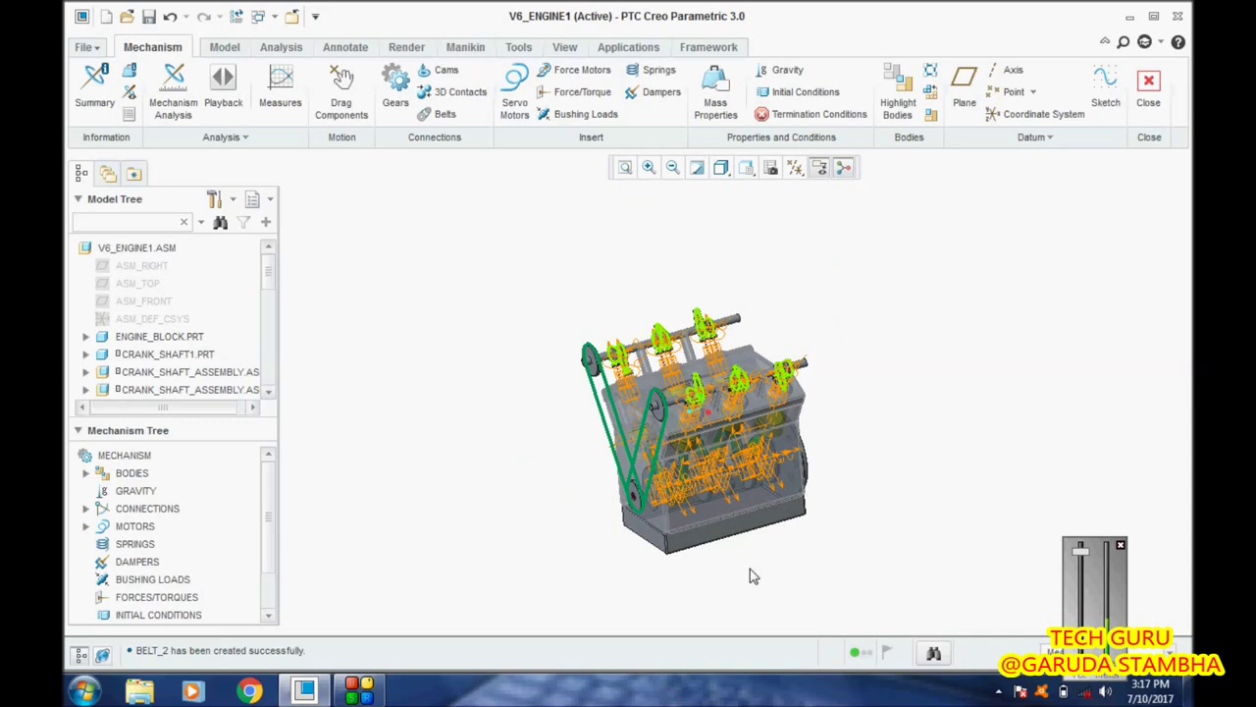
scroll(749, 574, "up", 4)
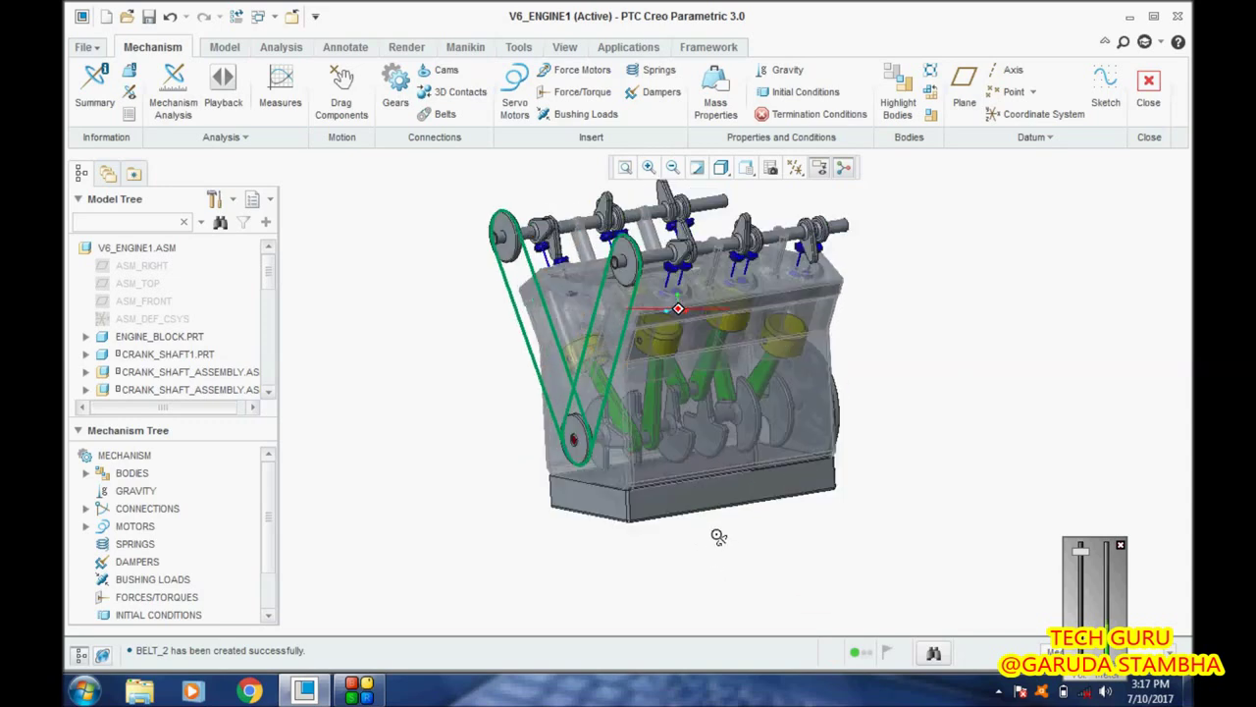
middle_click_drag(718, 536, 710, 542)
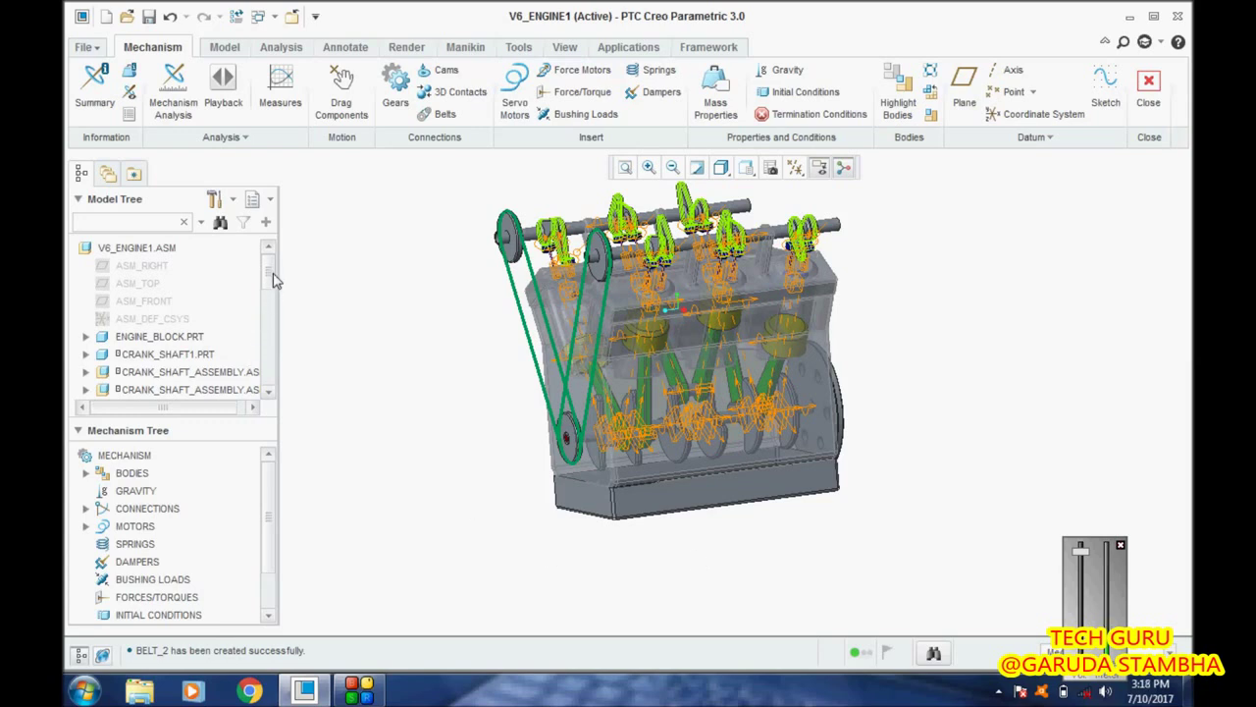
left_click_drag(274, 280, 274, 288)
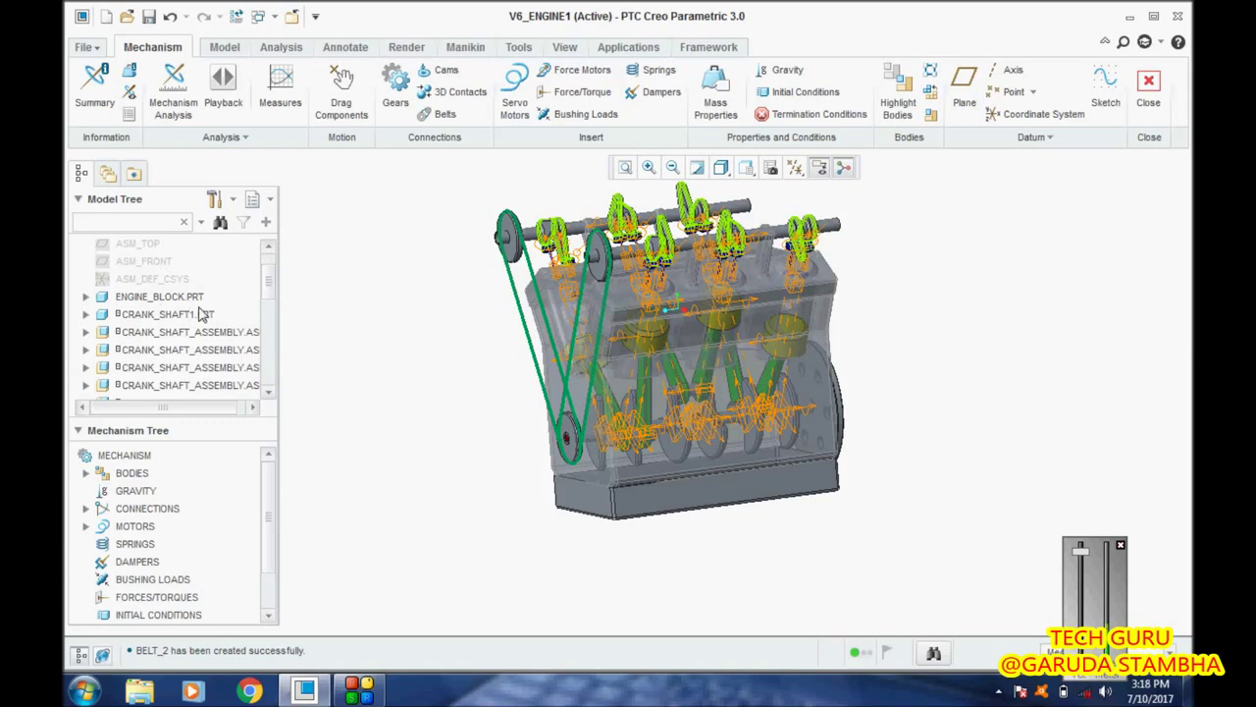
left_click(185, 314)
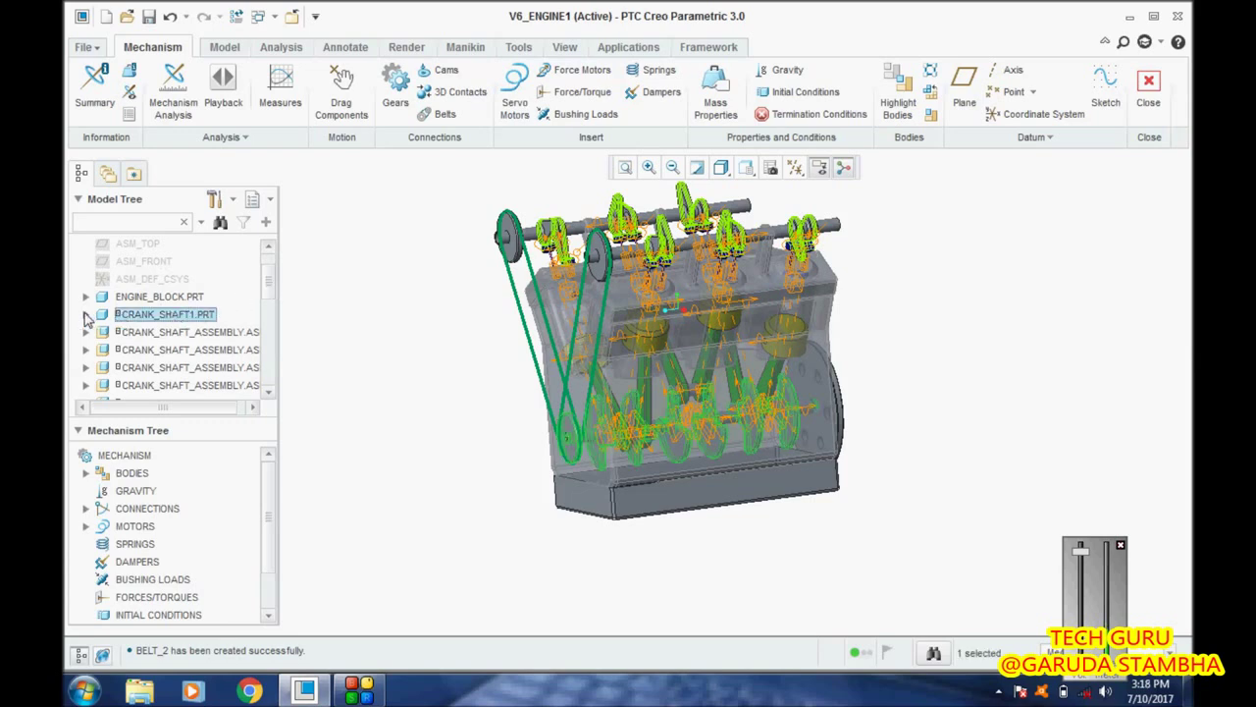
left_click(85, 314)
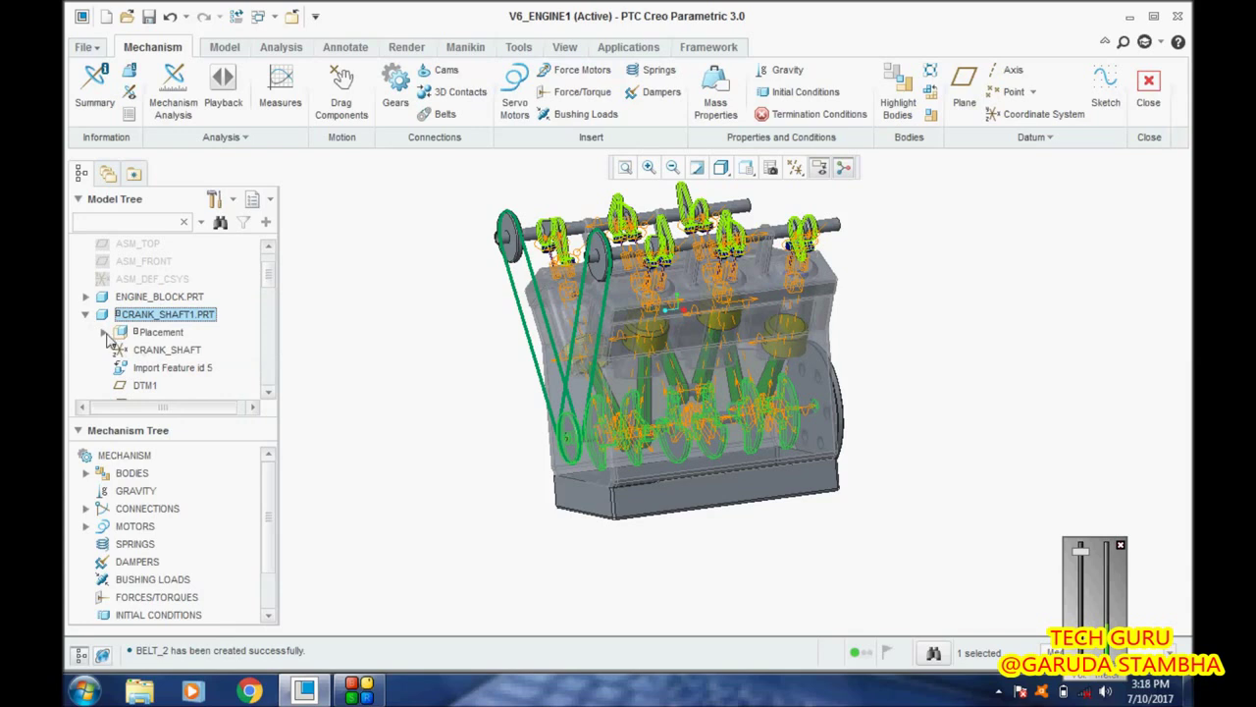
left_click(179, 351)
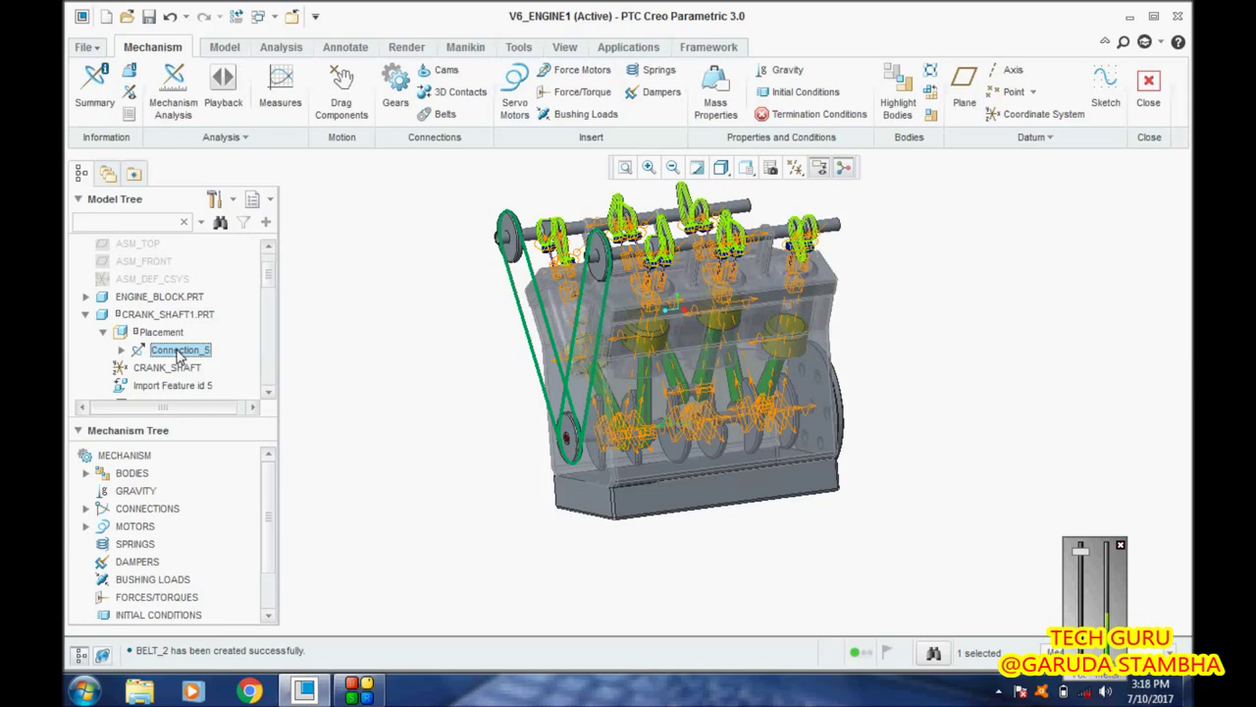
left_click(377, 353)
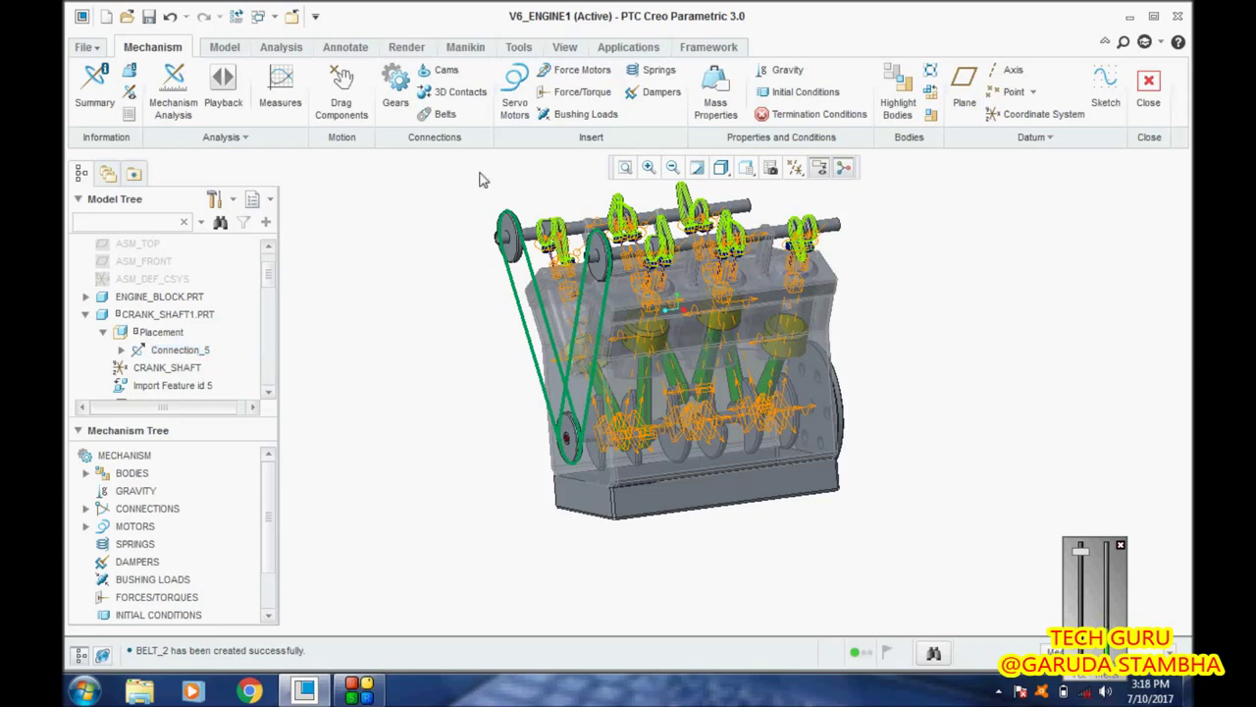
Create a servo motor driving the rotation axis of Connection_5.
left_click(517, 98)
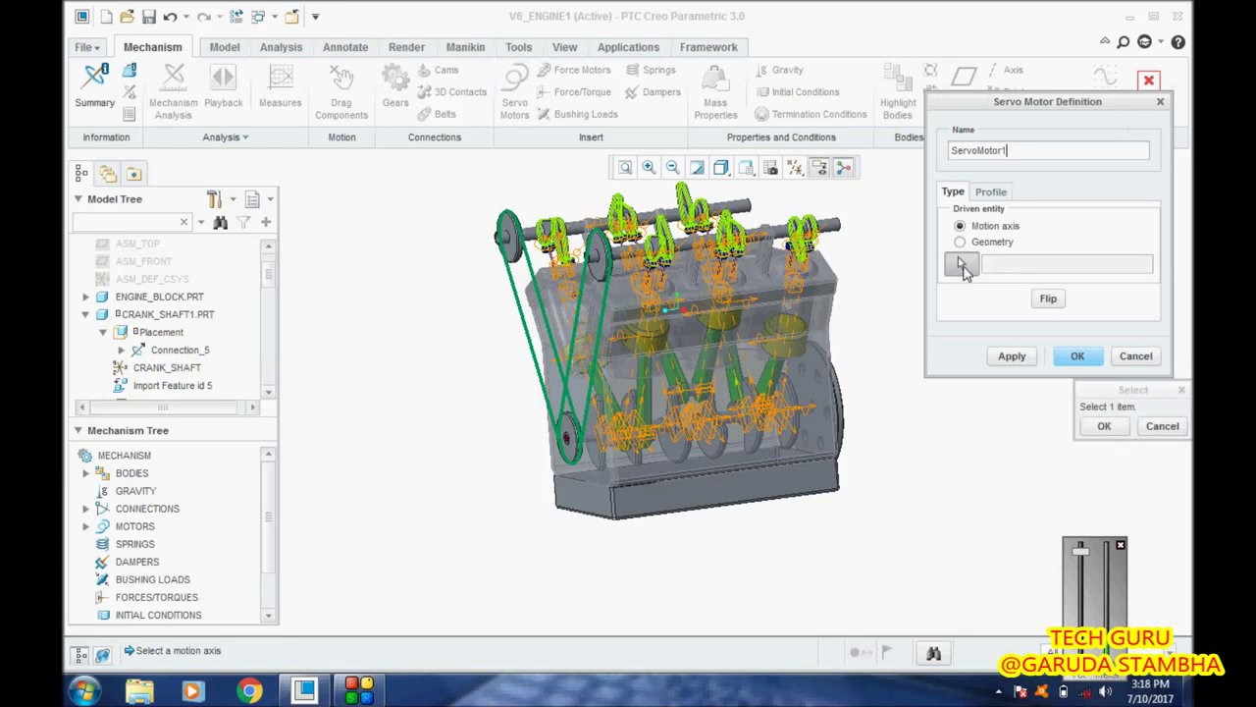
left_click(86, 508)
left_click(103, 526)
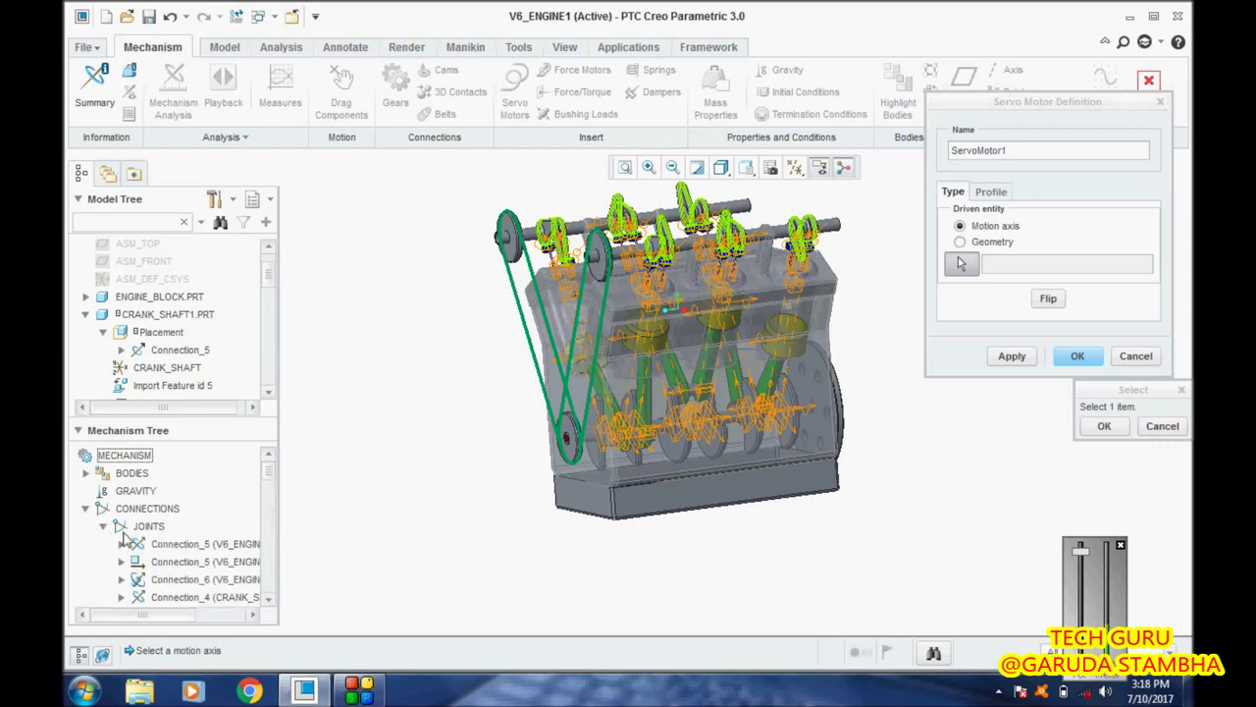
left_click(121, 544)
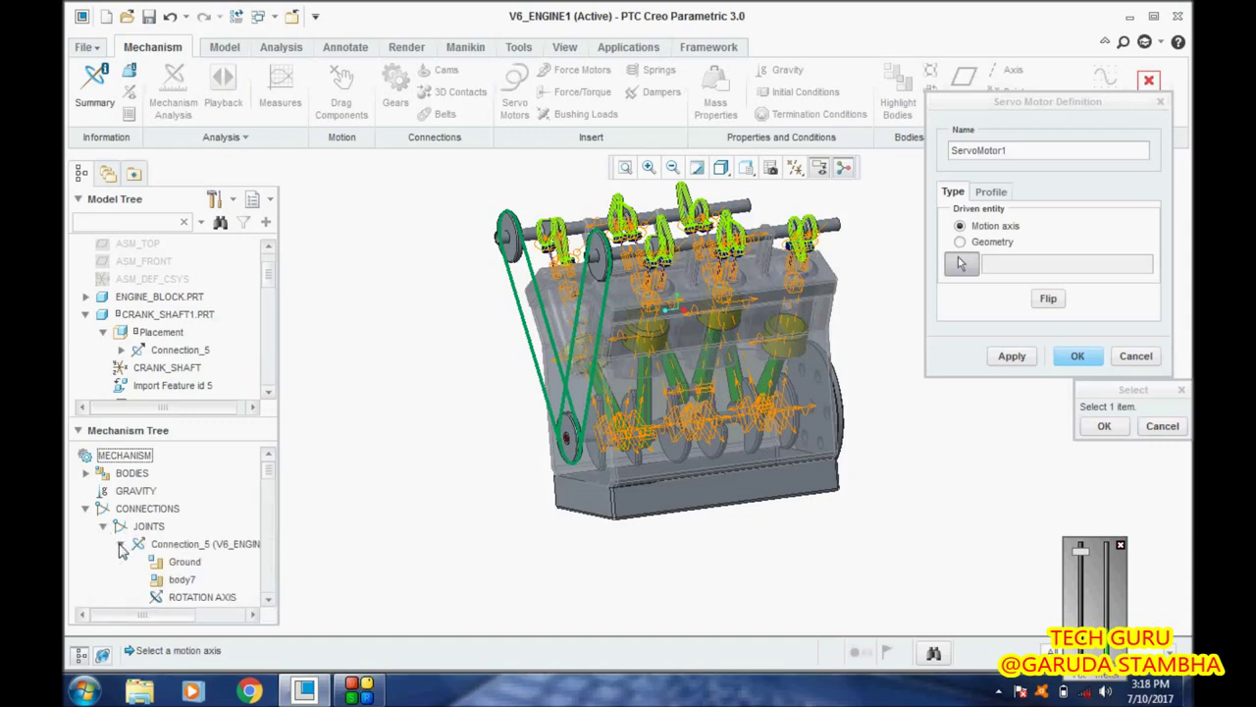
scroll(206, 518, "down", 1)
left_click(197, 555)
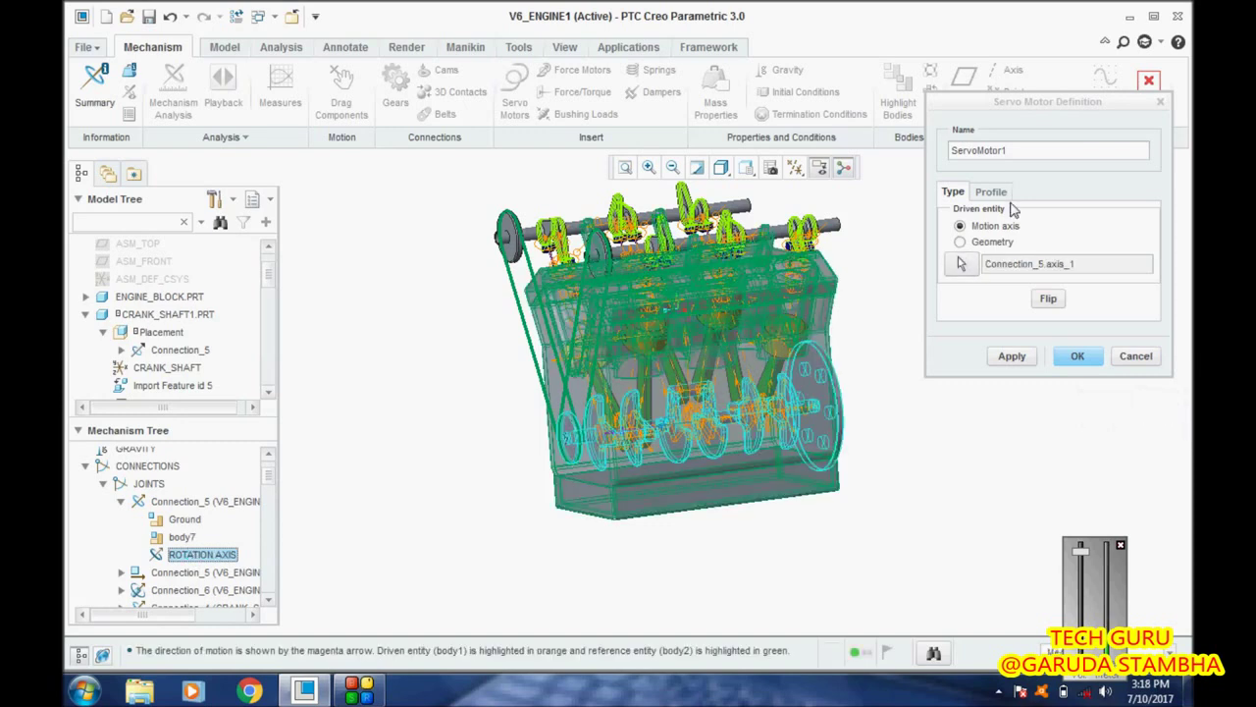
Give the motor a constant Velocity profile of 300 deg/sec and apply it.
left_click(994, 193)
left_click(1014, 227)
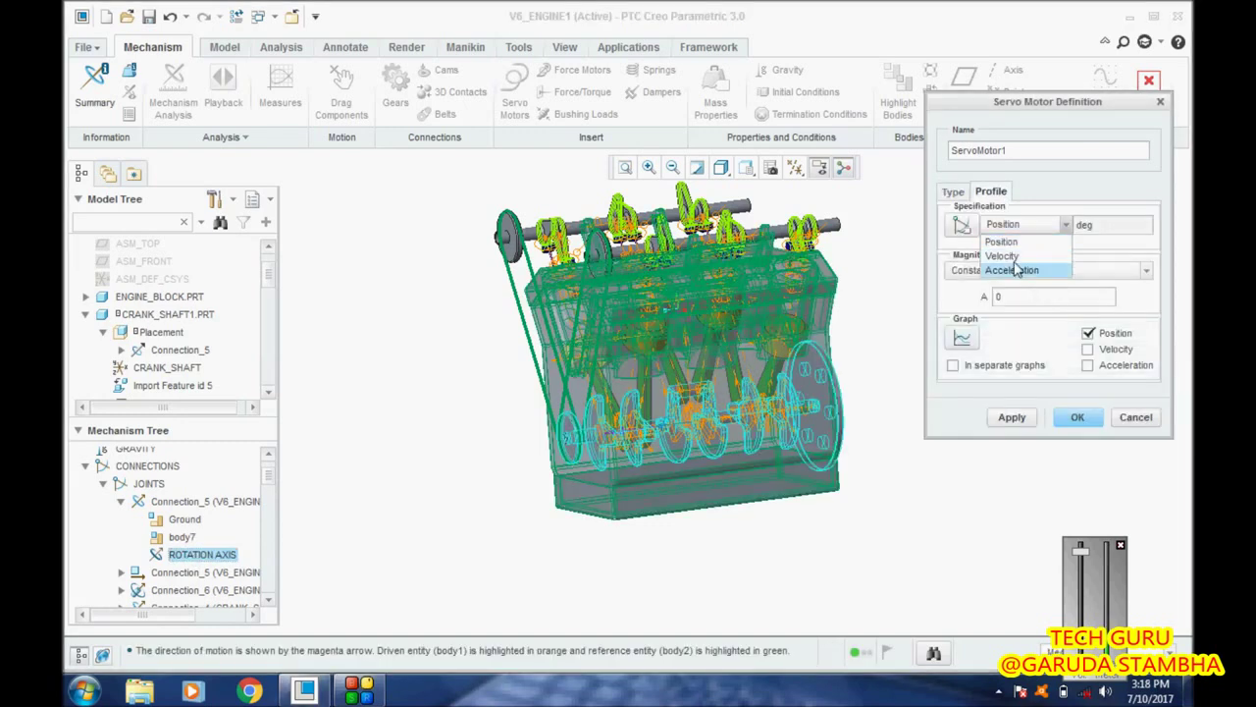
left_click(1013, 254)
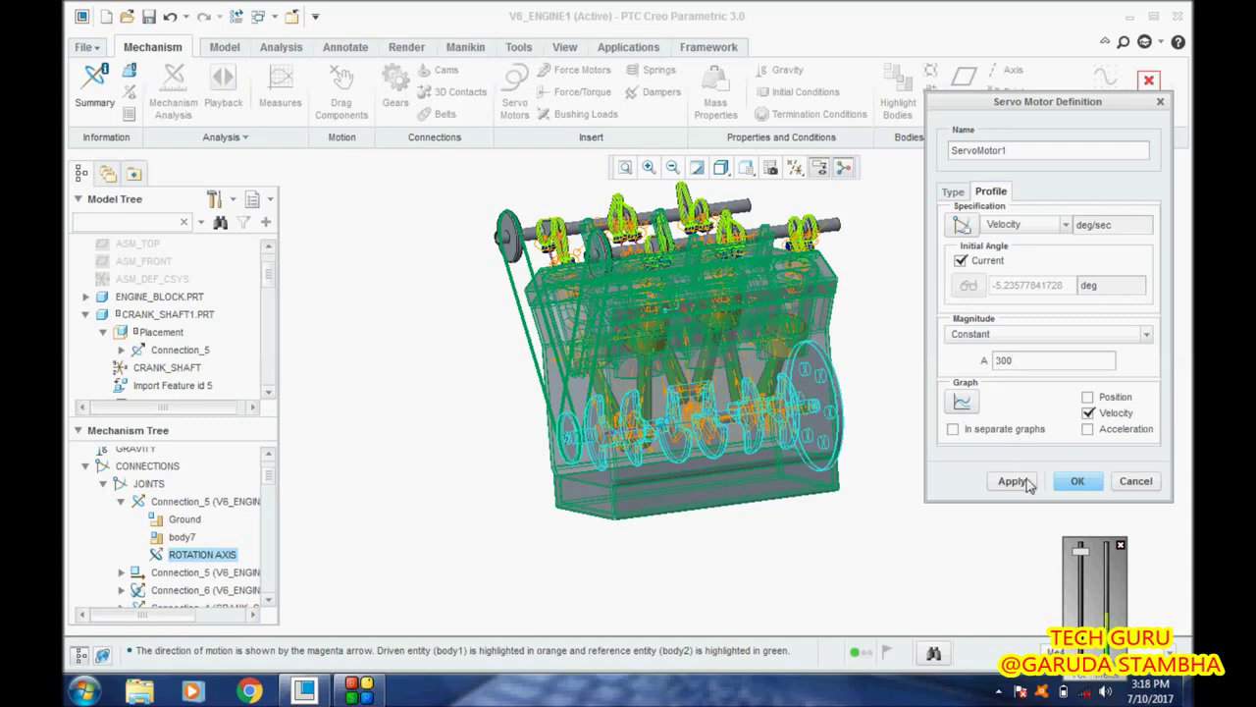
left_click(1025, 485)
Confirm ServoMotor1, zoom into the crankshaft, then refit the whole engine with Ctrl+D.
left_click(1095, 489)
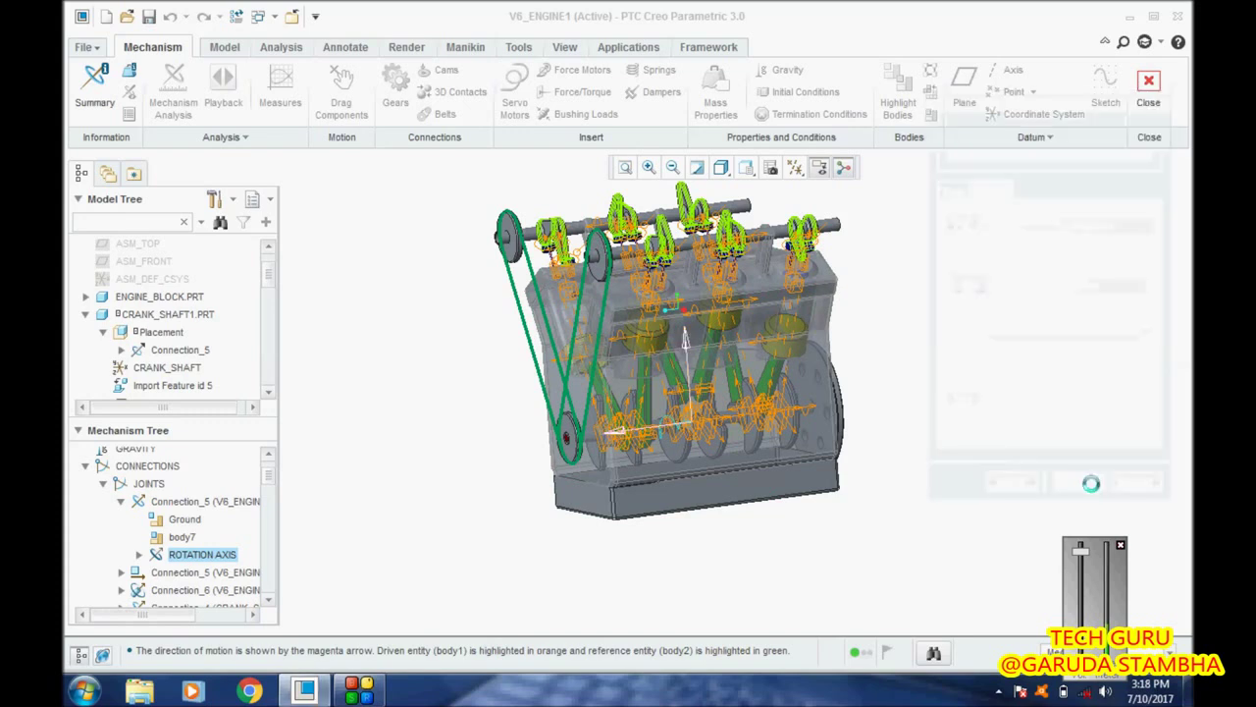
scroll(914, 357, "up", 5)
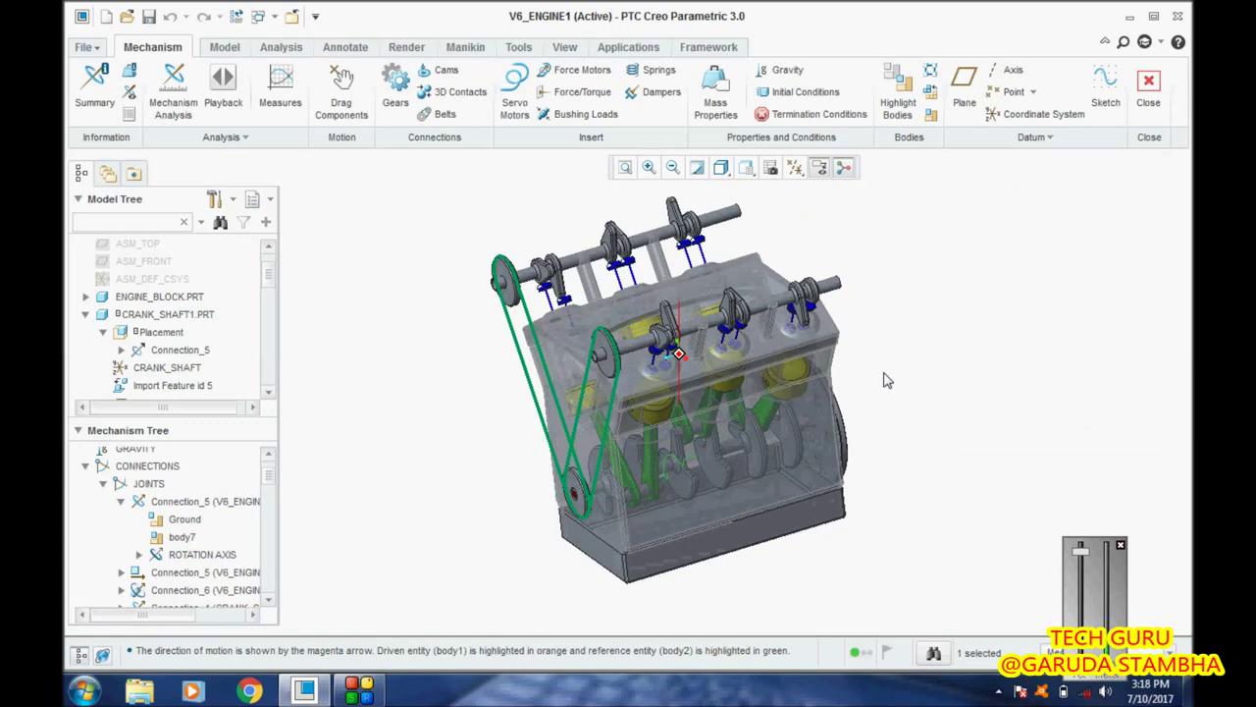
scroll(682, 452, "up", 6)
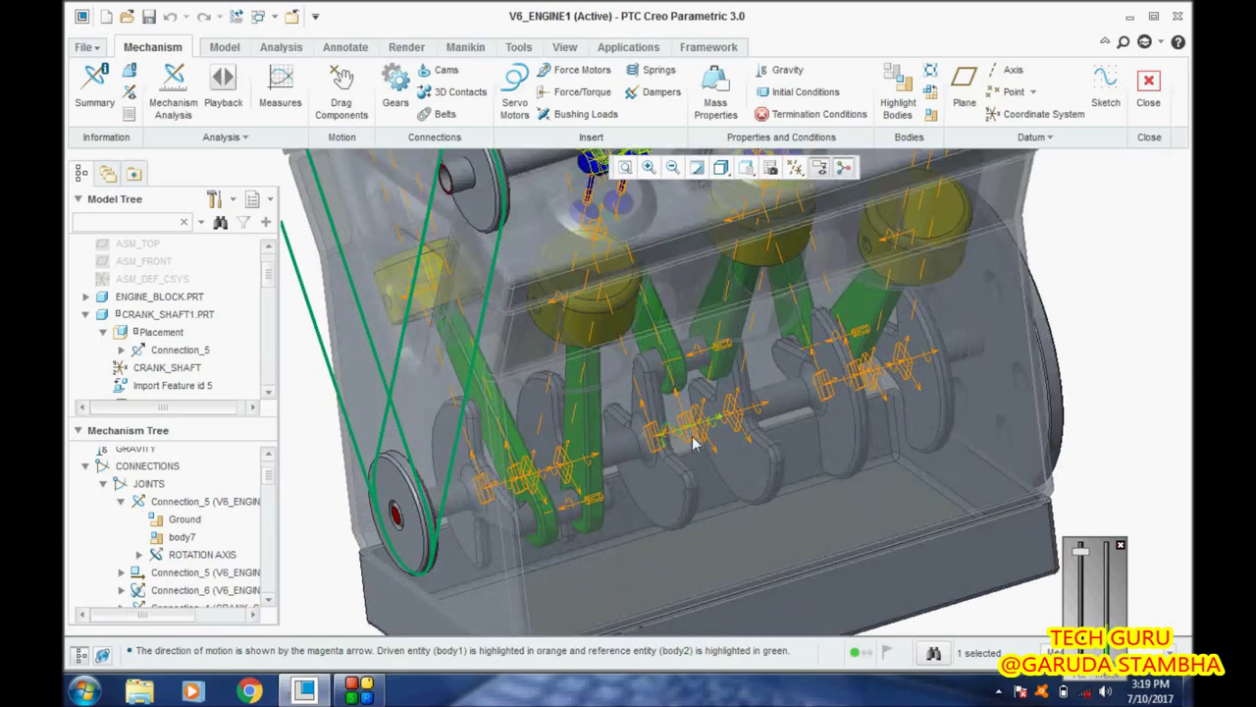
scroll(695, 437, "up", 4)
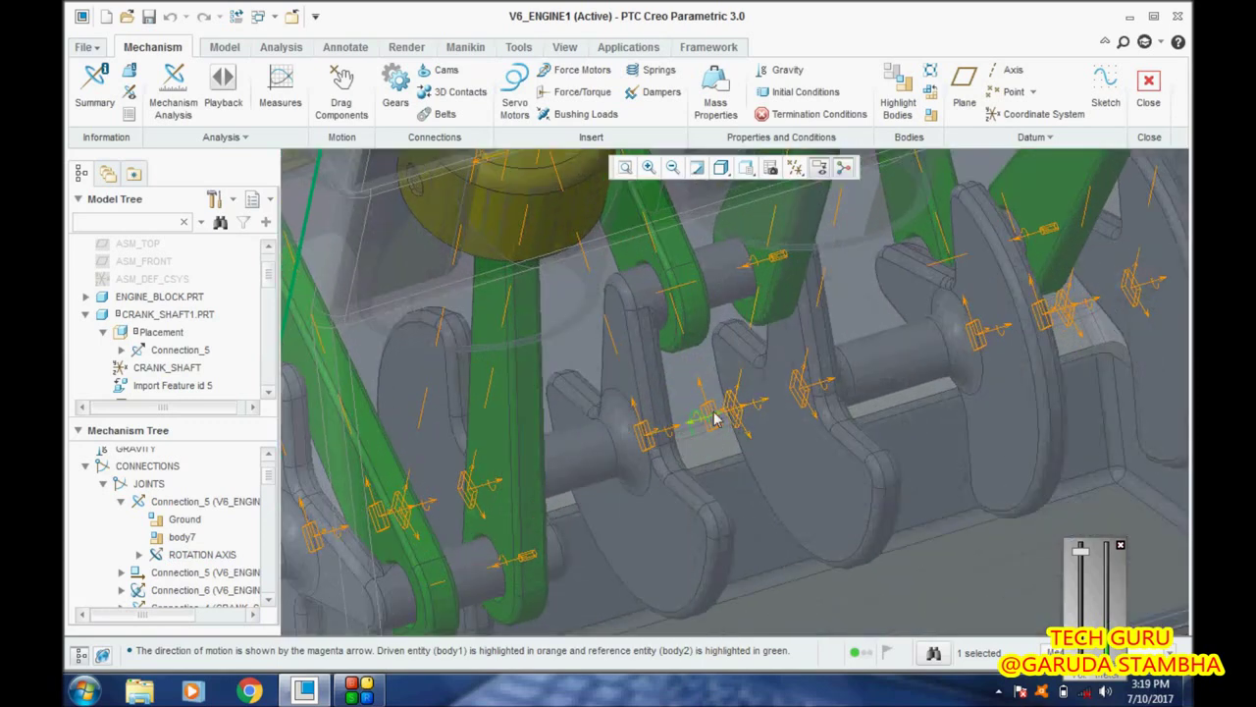
scroll(696, 394, "up", 4)
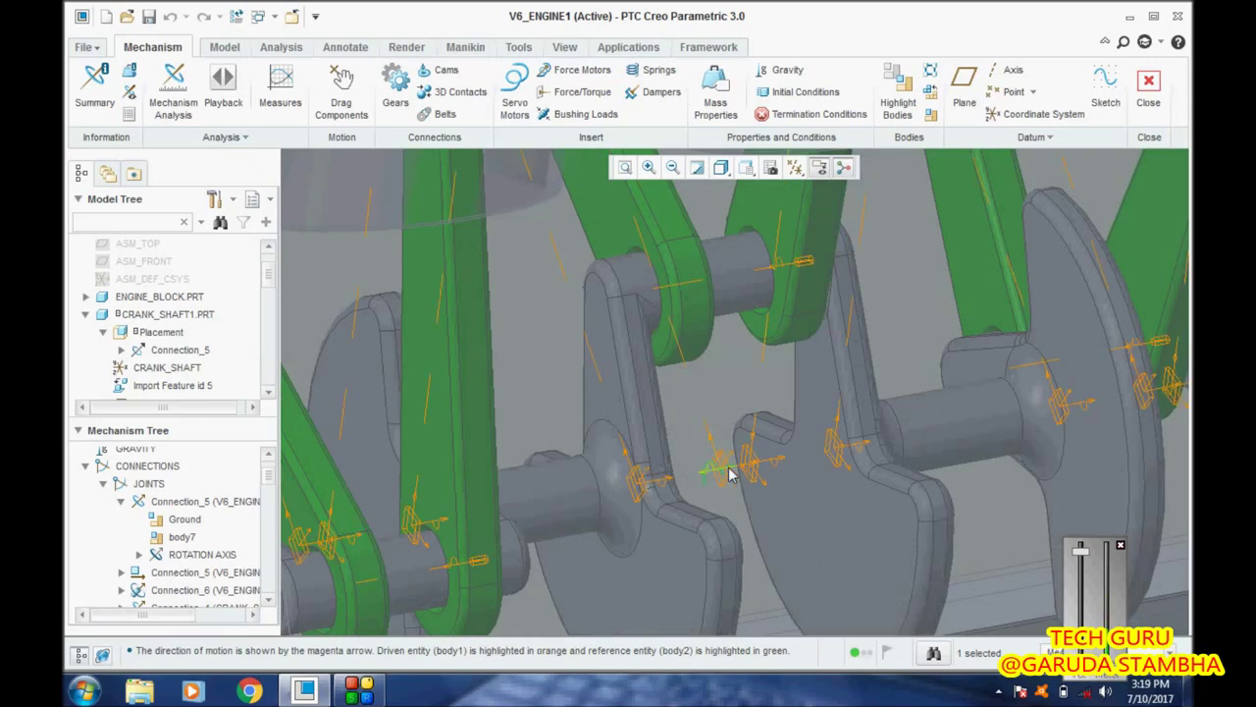
key("ctrl+d")
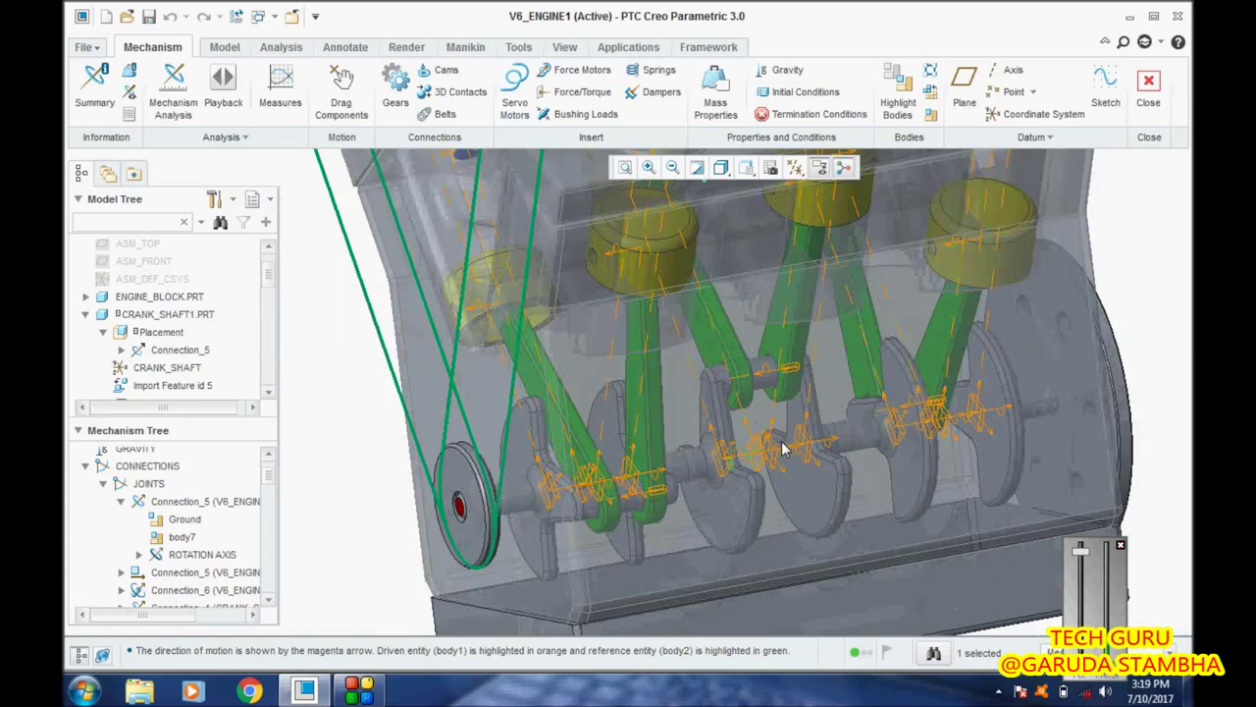
scroll(850, 394, "up", 3)
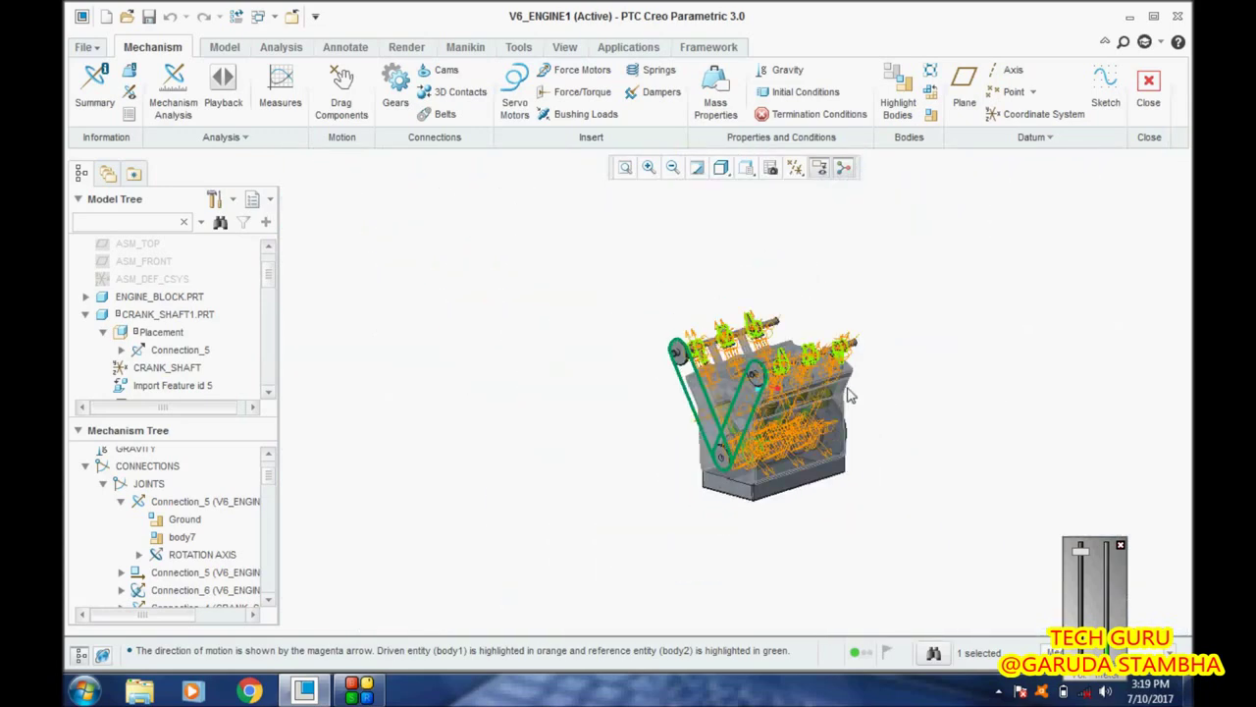
Define a Position analysis with End Time 20 and Frame rate 20, giving 401 frames.
left_click(182, 95)
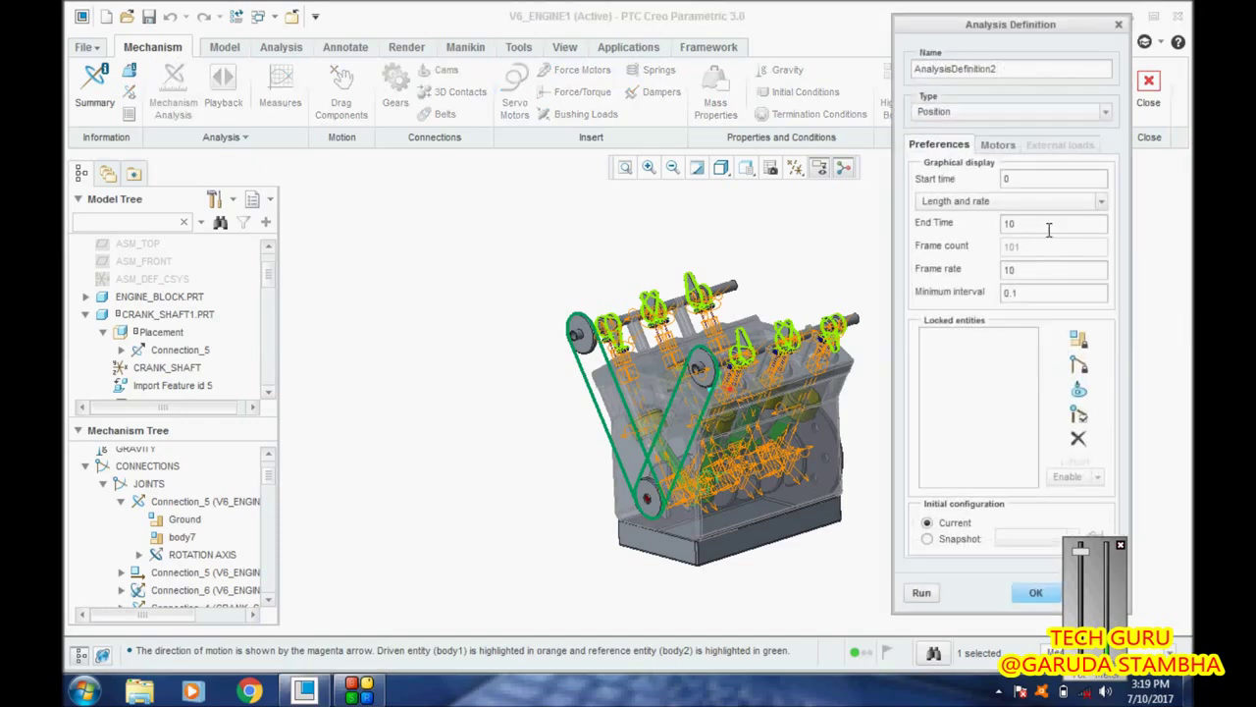
left_click_drag(1016, 222, 989, 217)
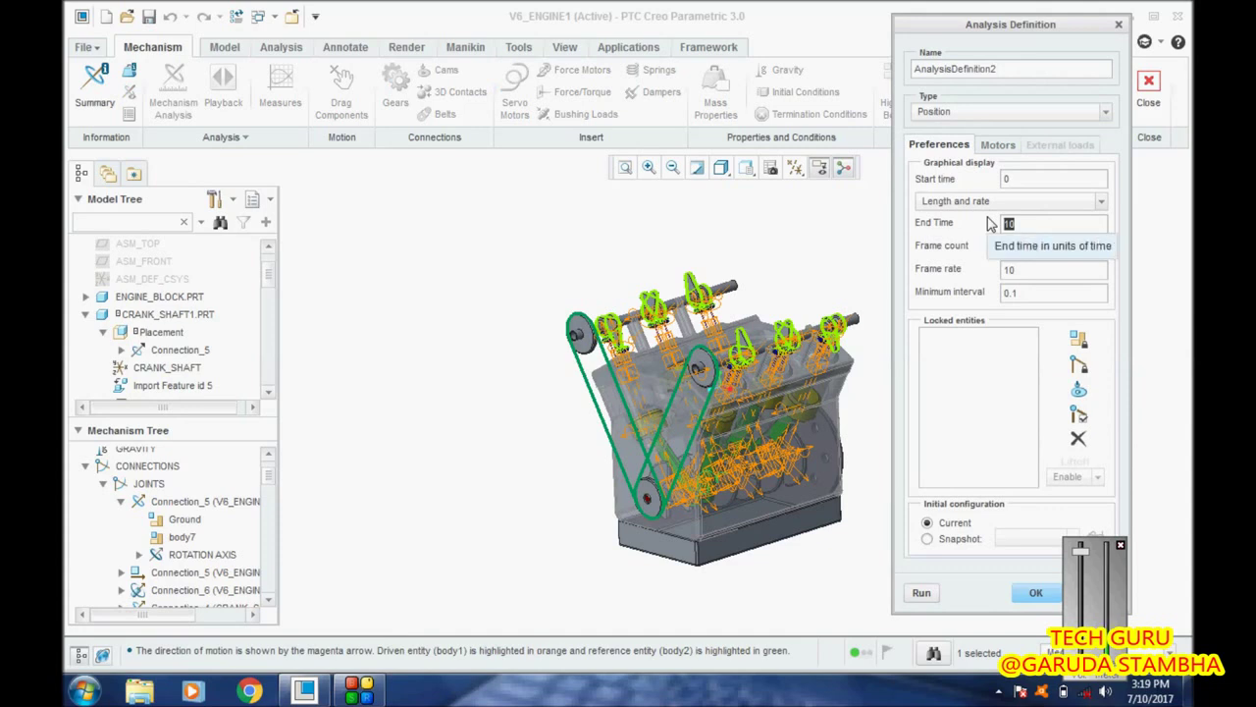
type("2")
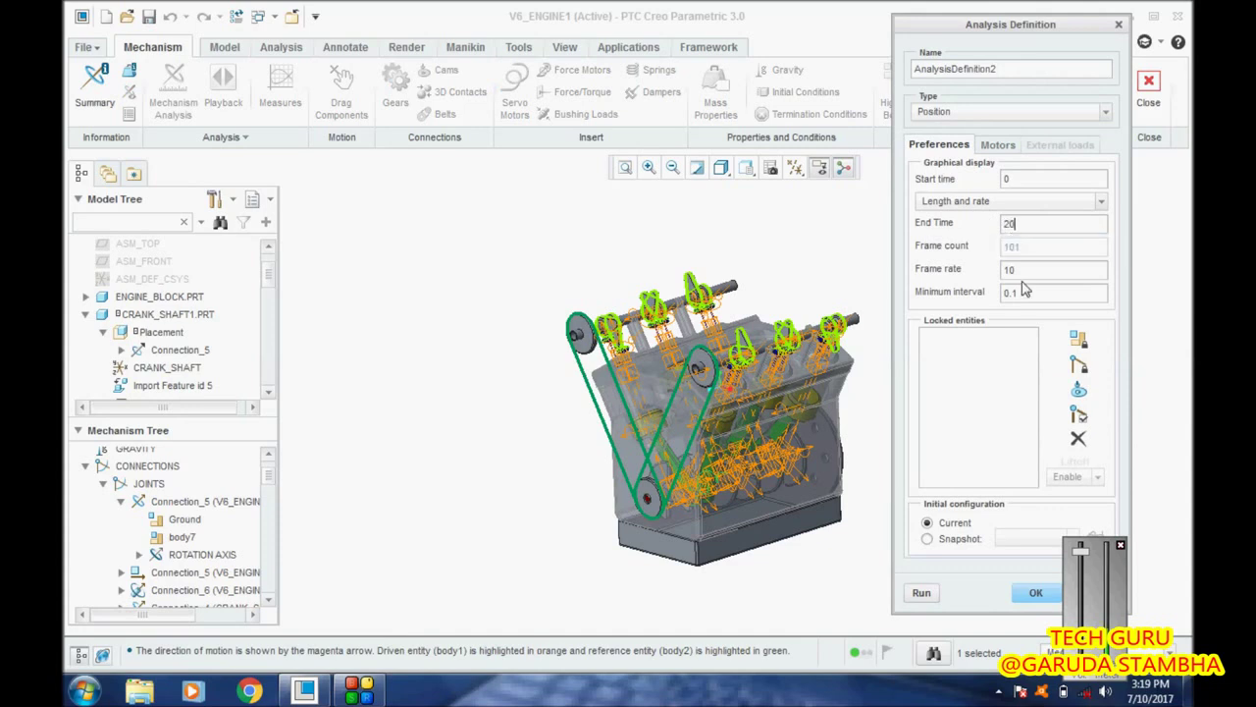
left_click_drag(1023, 269, 978, 268)
type("20")
left_click(1018, 393)
left_click_drag(998, 30, 999, 15)
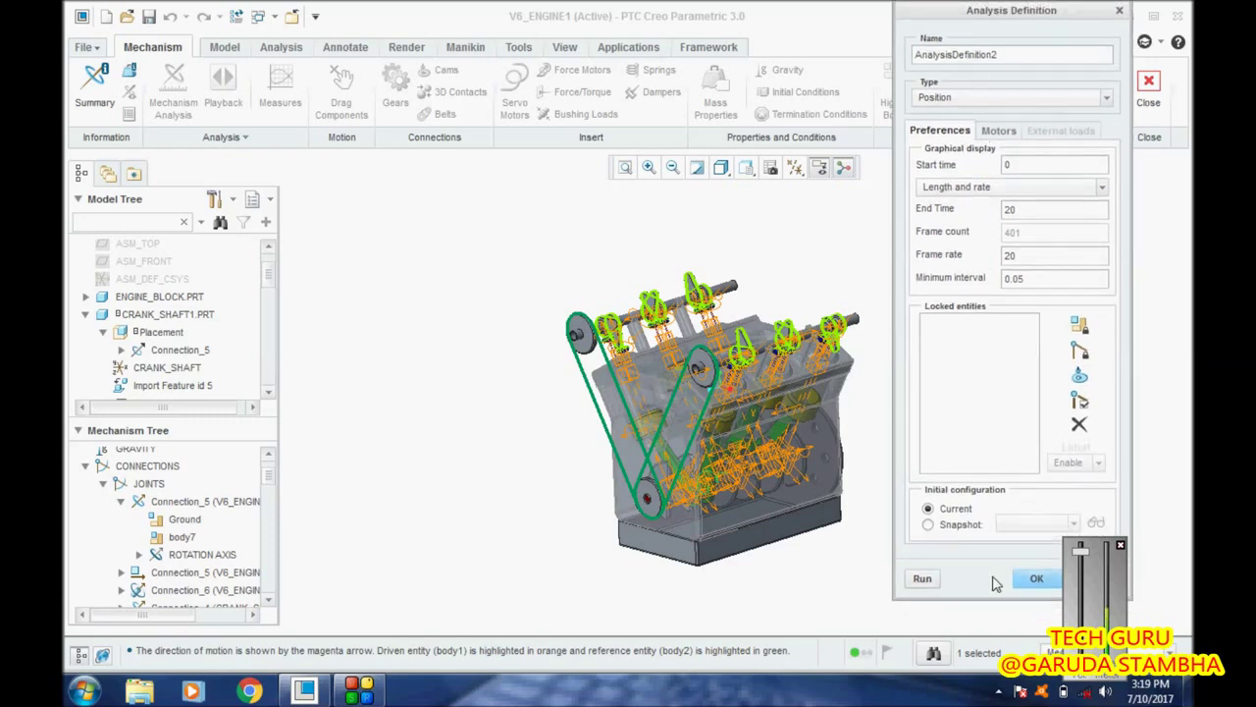
Run AnalysisDefinition2, close it once finished, and scroll the Mechanism Tree to PLAYBACKS.
left_click(923, 579)
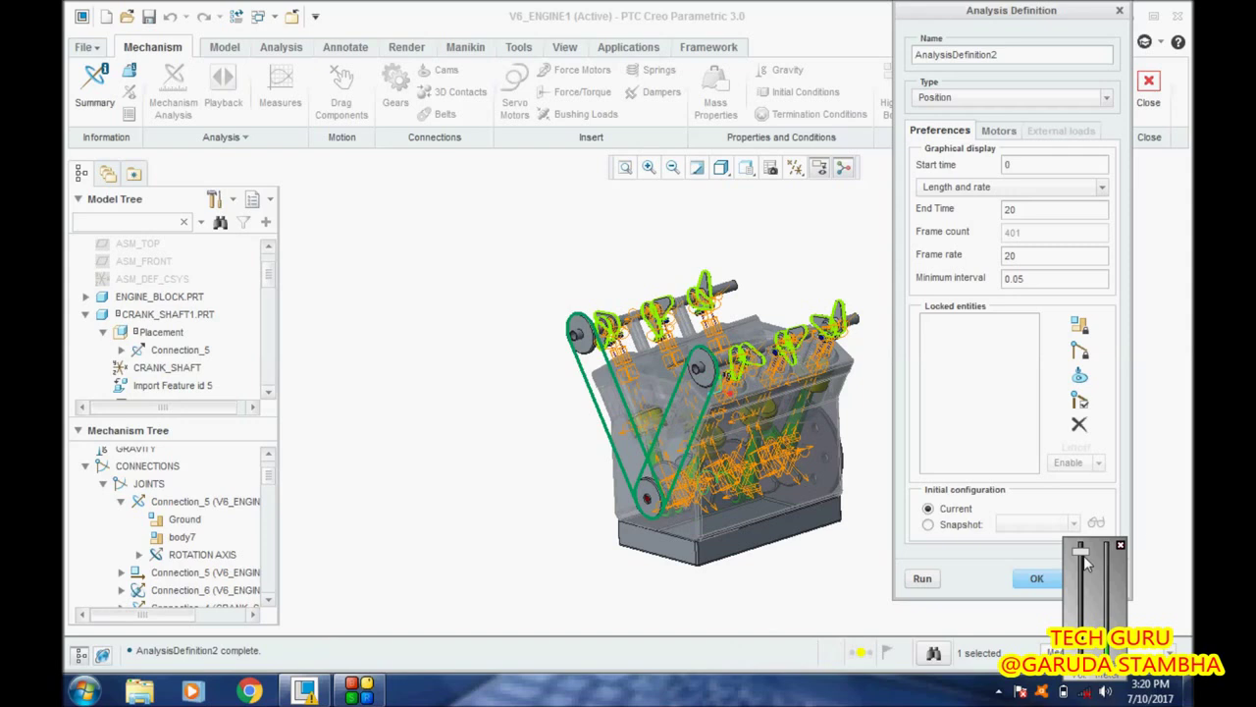
left_click(1038, 580)
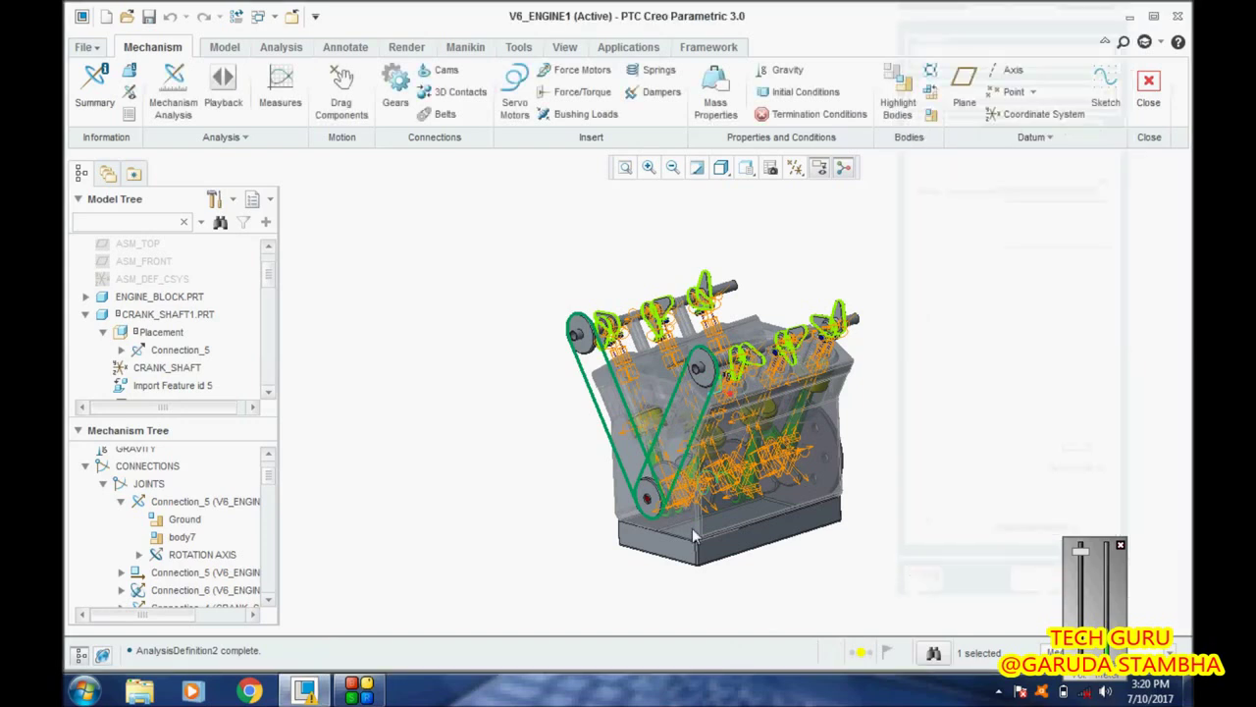
left_click_drag(272, 486, 271, 598)
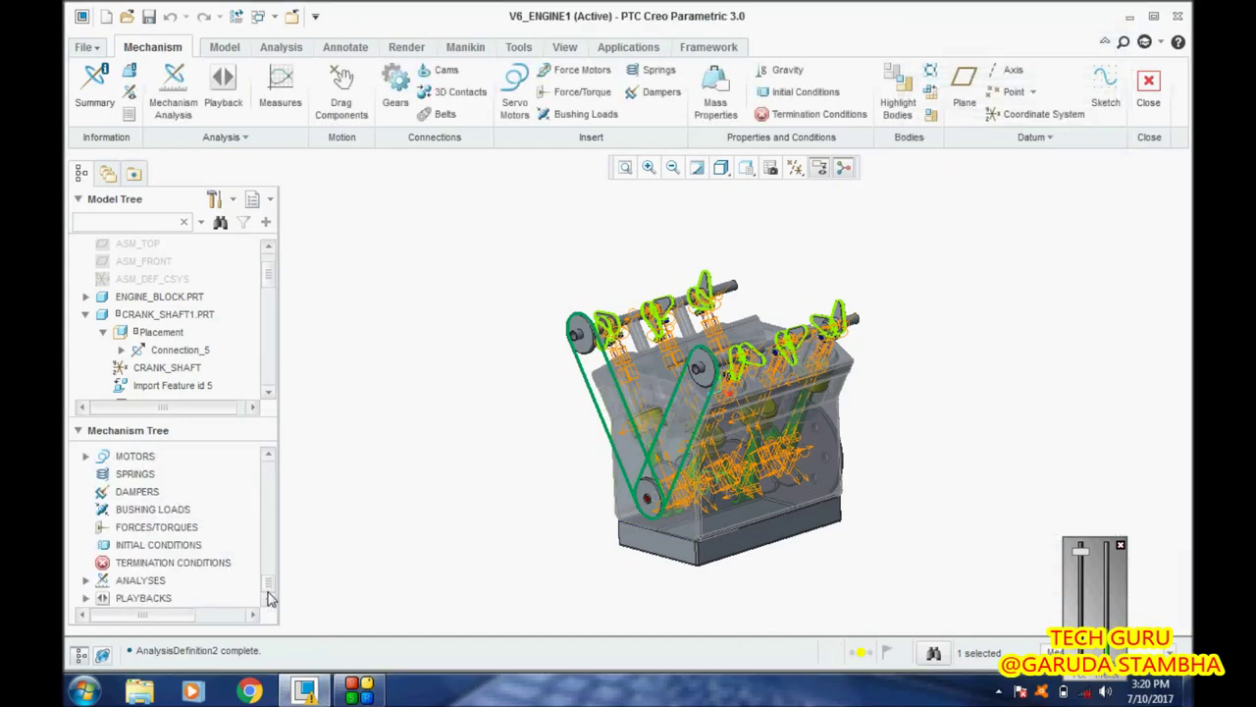
Play AnalysisDefinition2 from PLAYBACKS and raise the animation playback speed.
left_click(85, 598)
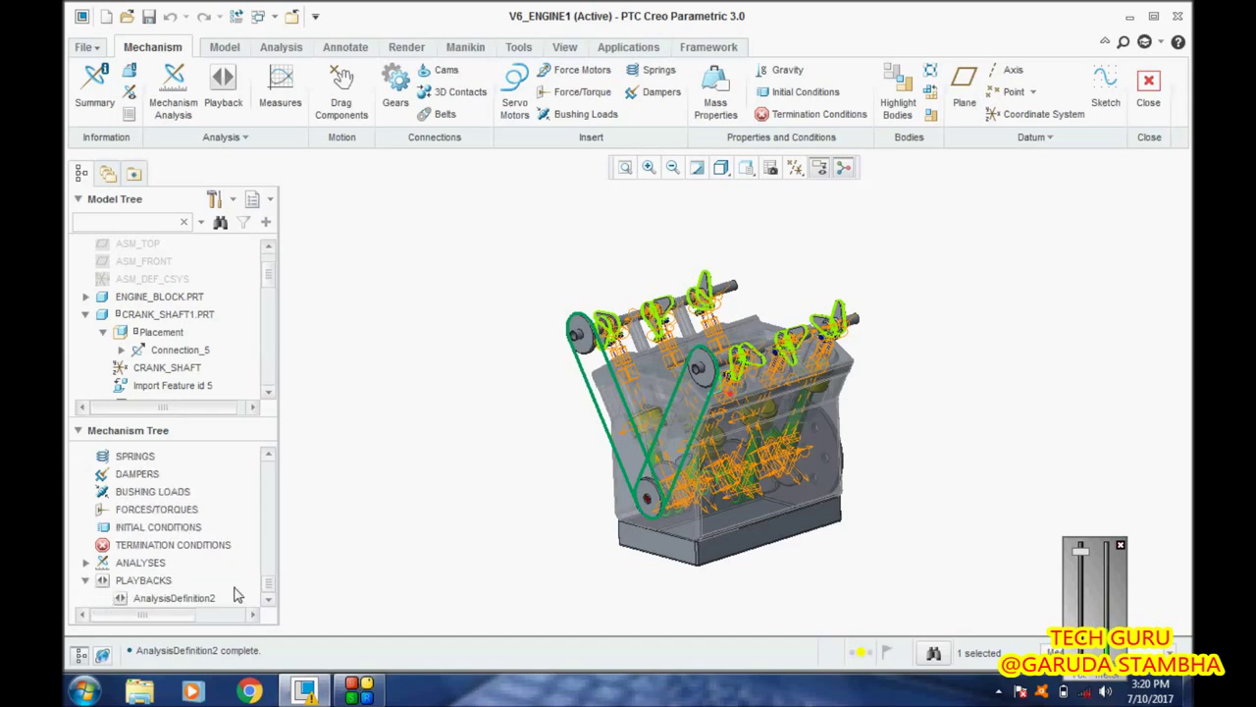
right_click(164, 599)
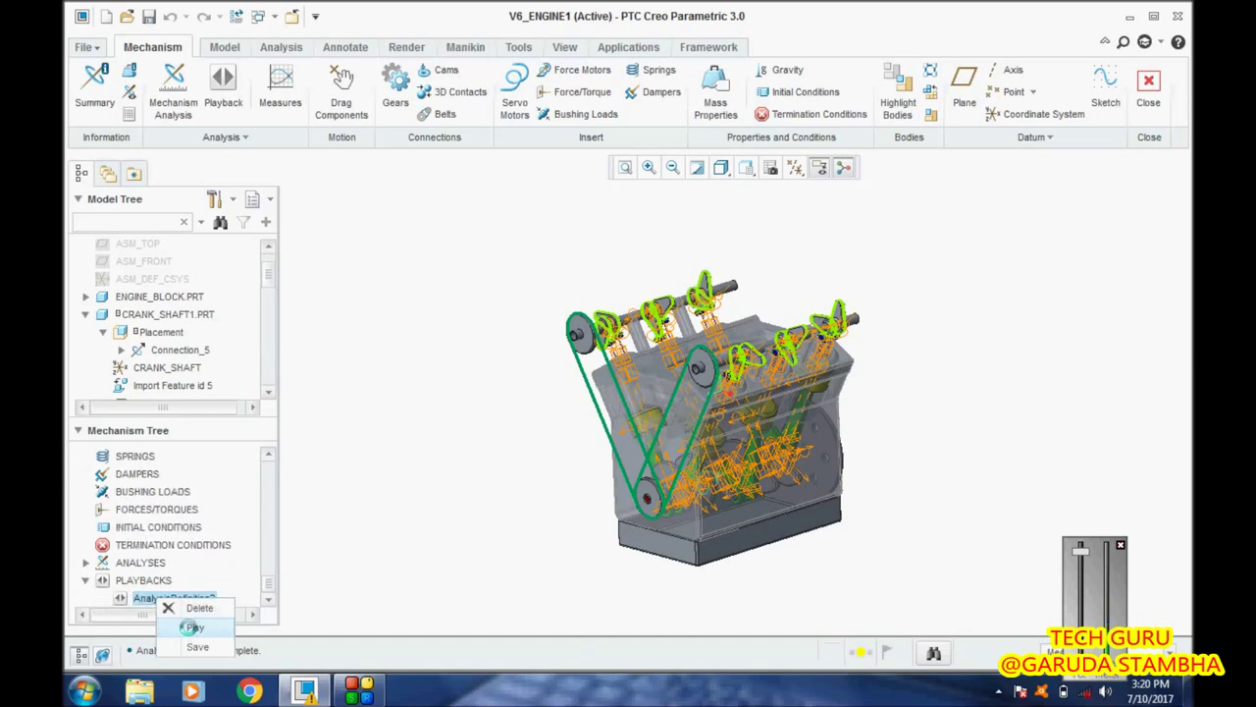
left_click(196, 627)
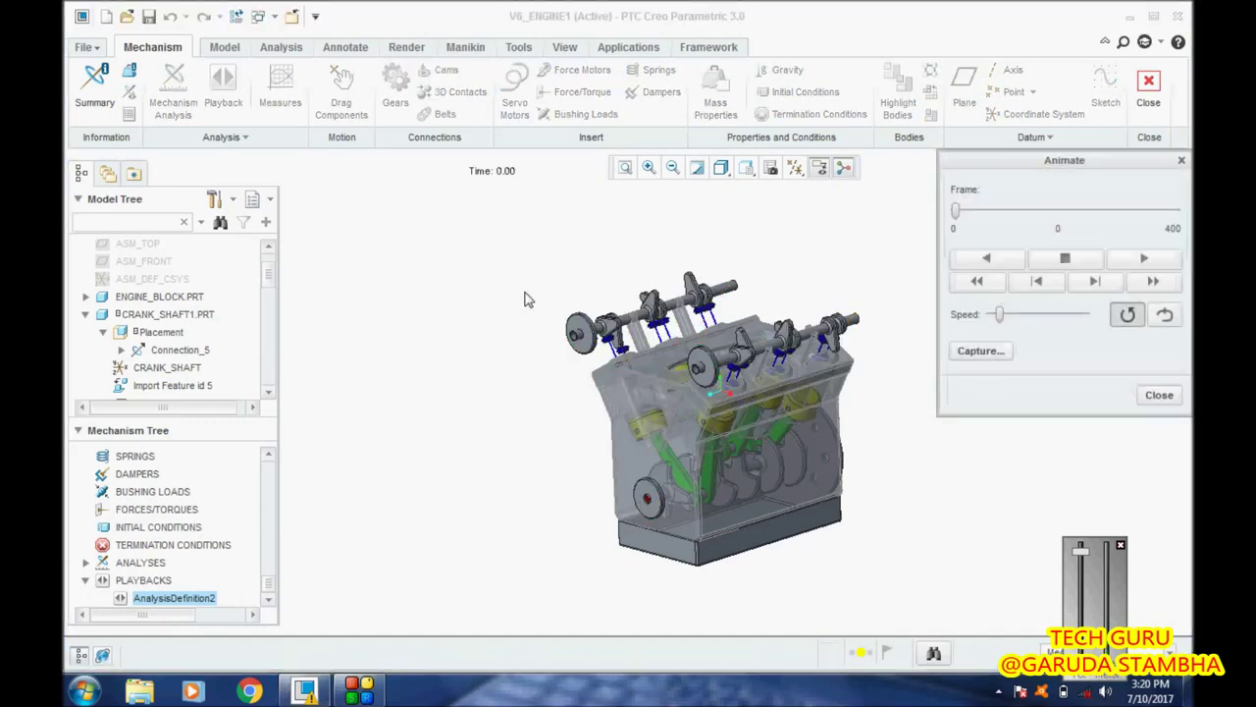
left_click_drag(999, 314, 1038, 322)
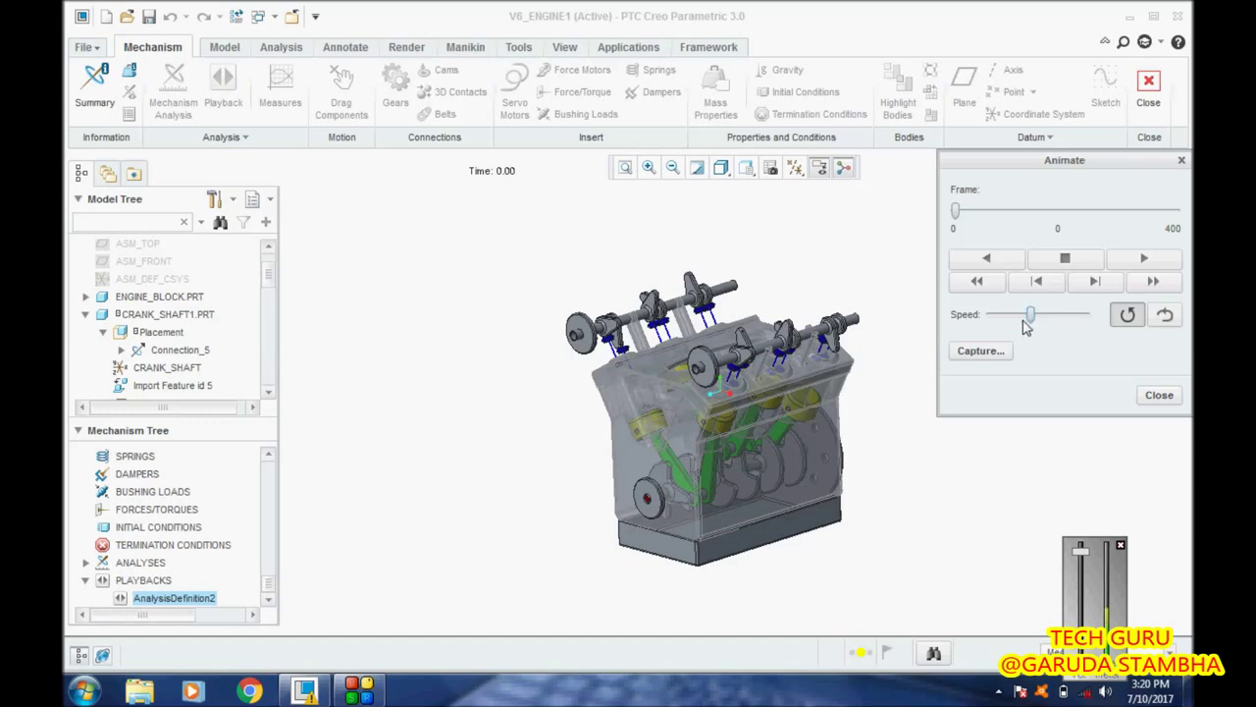
Play the engine animation forward, zooming and orbiting to a side view of the block.
left_click(1144, 259)
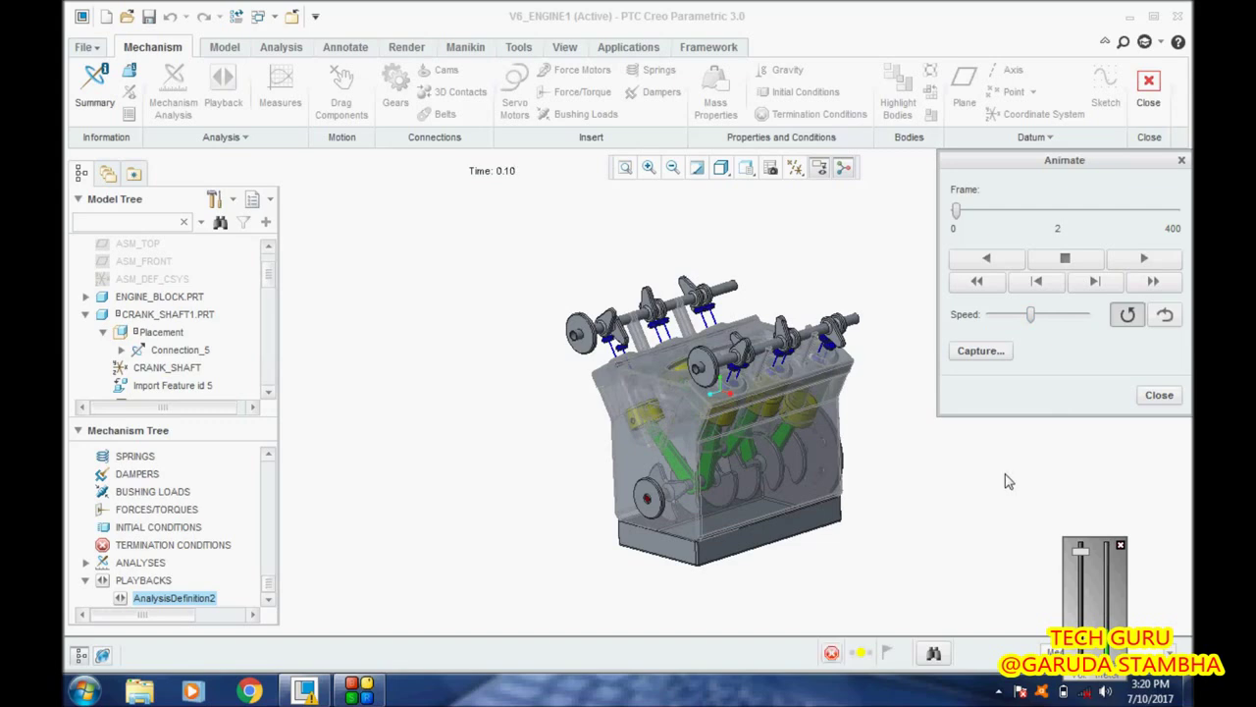
scroll(805, 596, "down", 2)
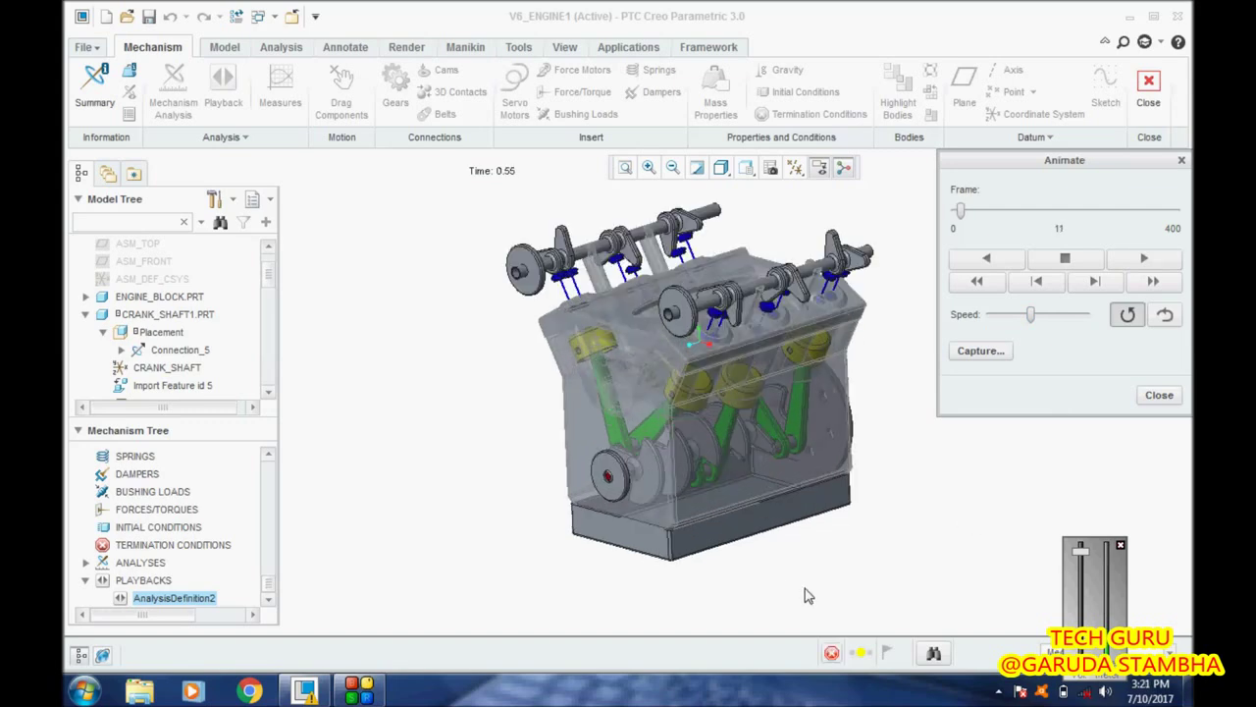
scroll(775, 570, "down", 1)
scroll(661, 421, "down", 3)
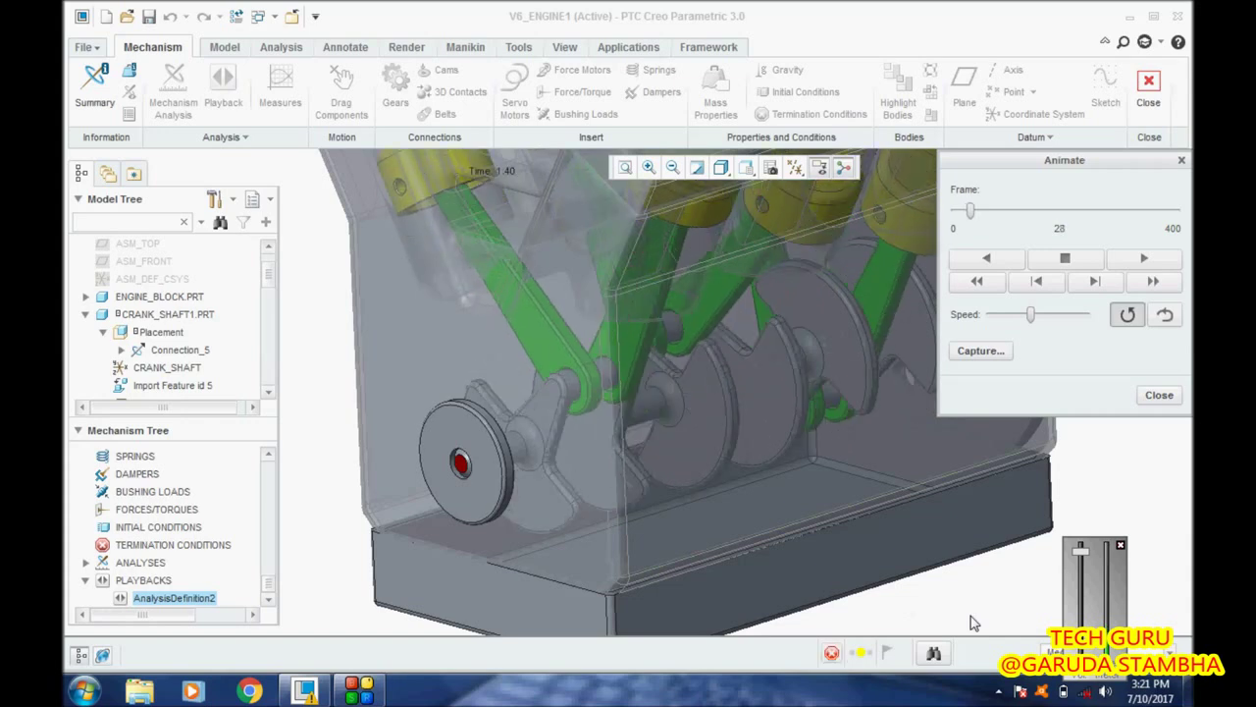
scroll(928, 619, "up", 1)
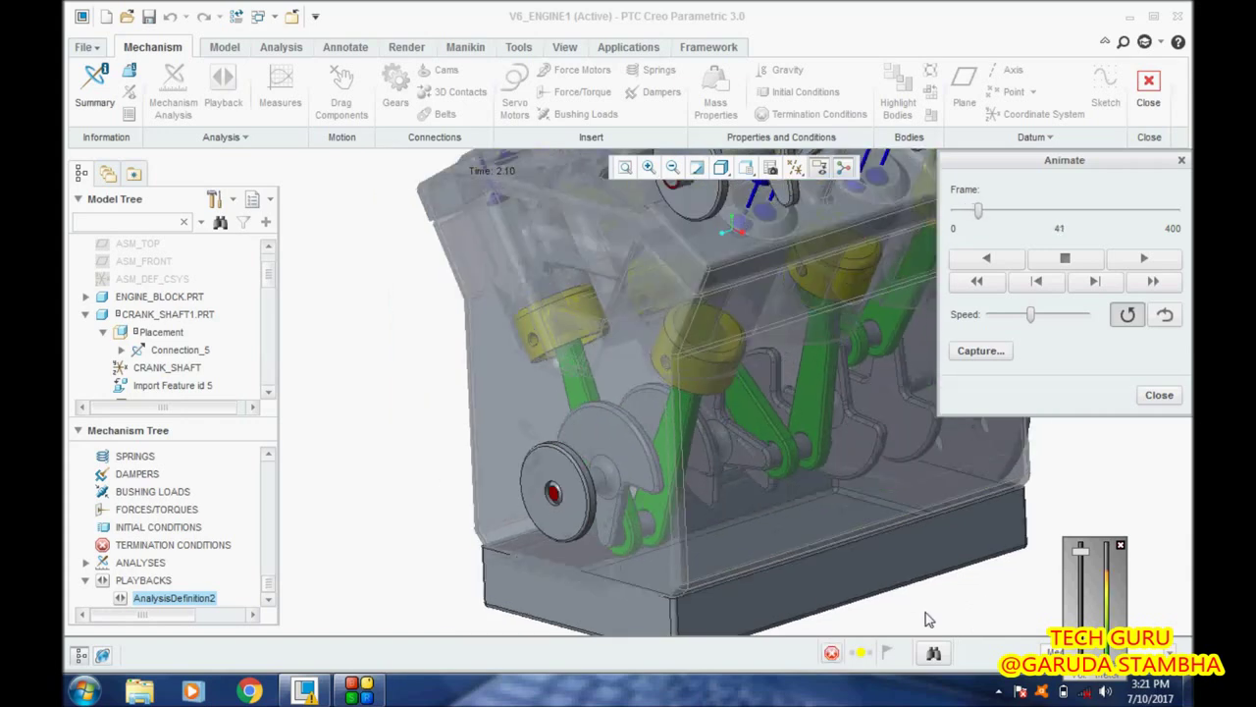
scroll(928, 618, "up", 2)
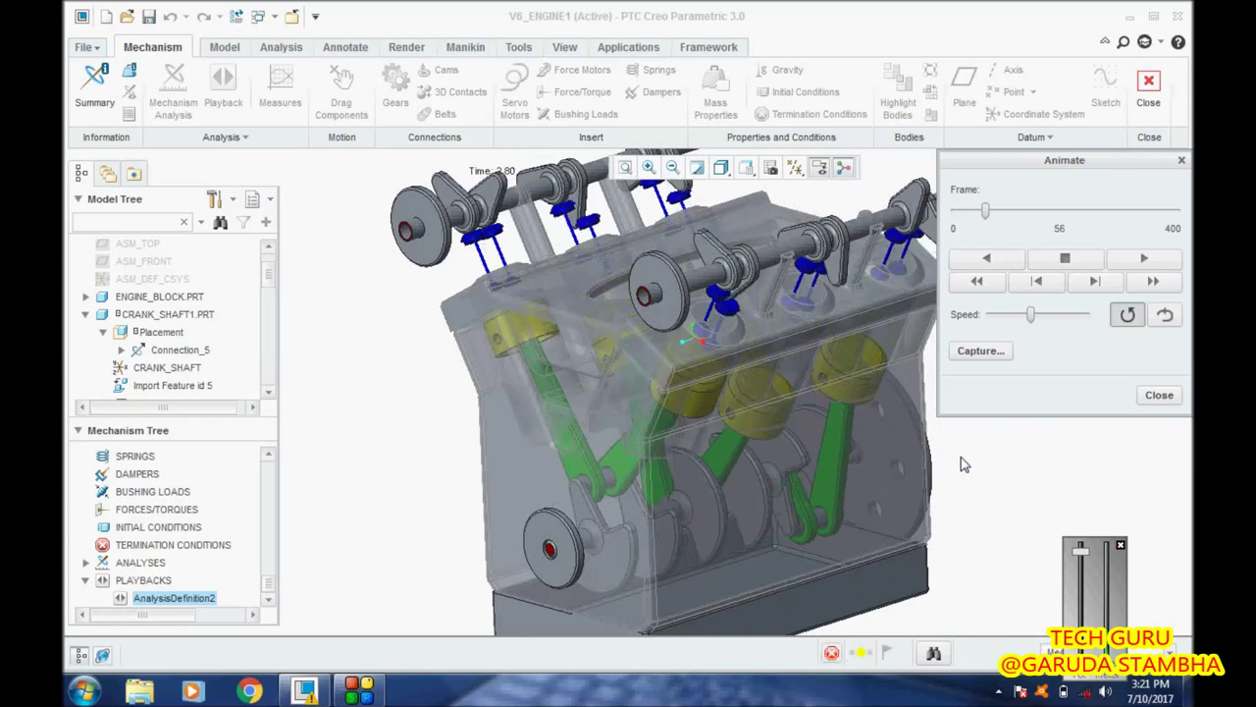
scroll(714, 265, "down", 2)
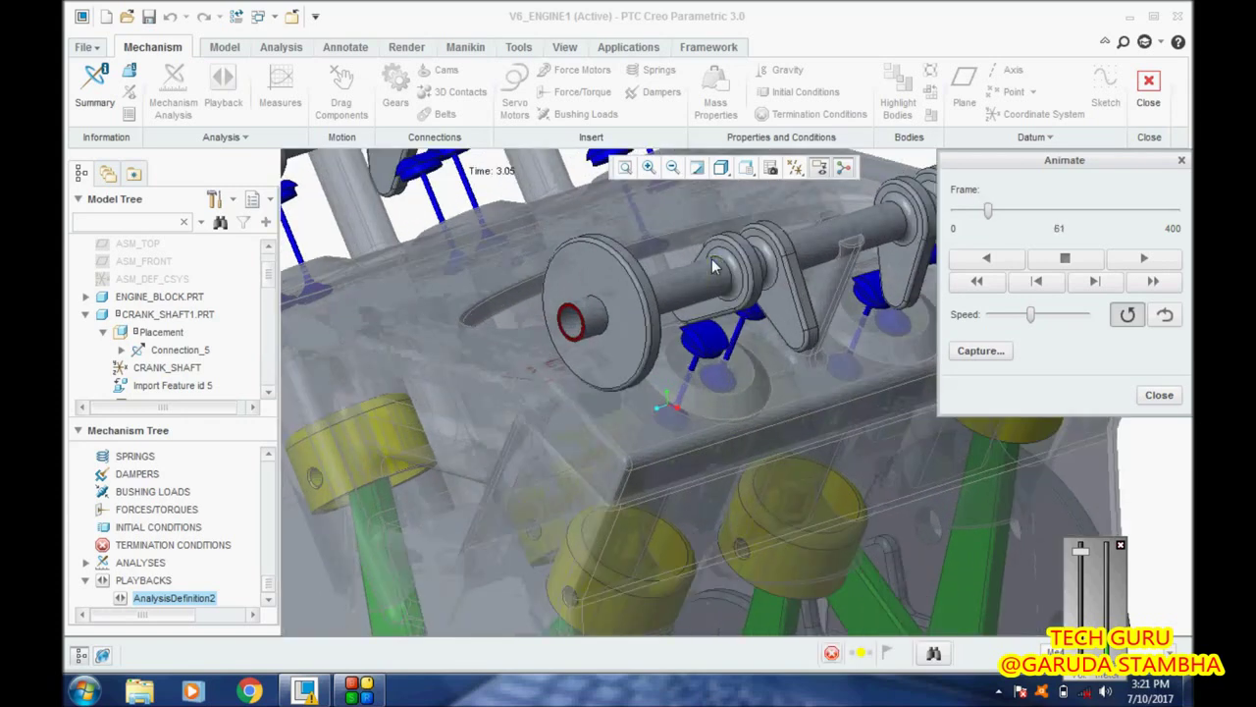
middle_click_drag(714, 265, 633, 225)
Orbit the engine to another angle during playback, then stop it at frame 246.
scroll(631, 221, "down", 3)
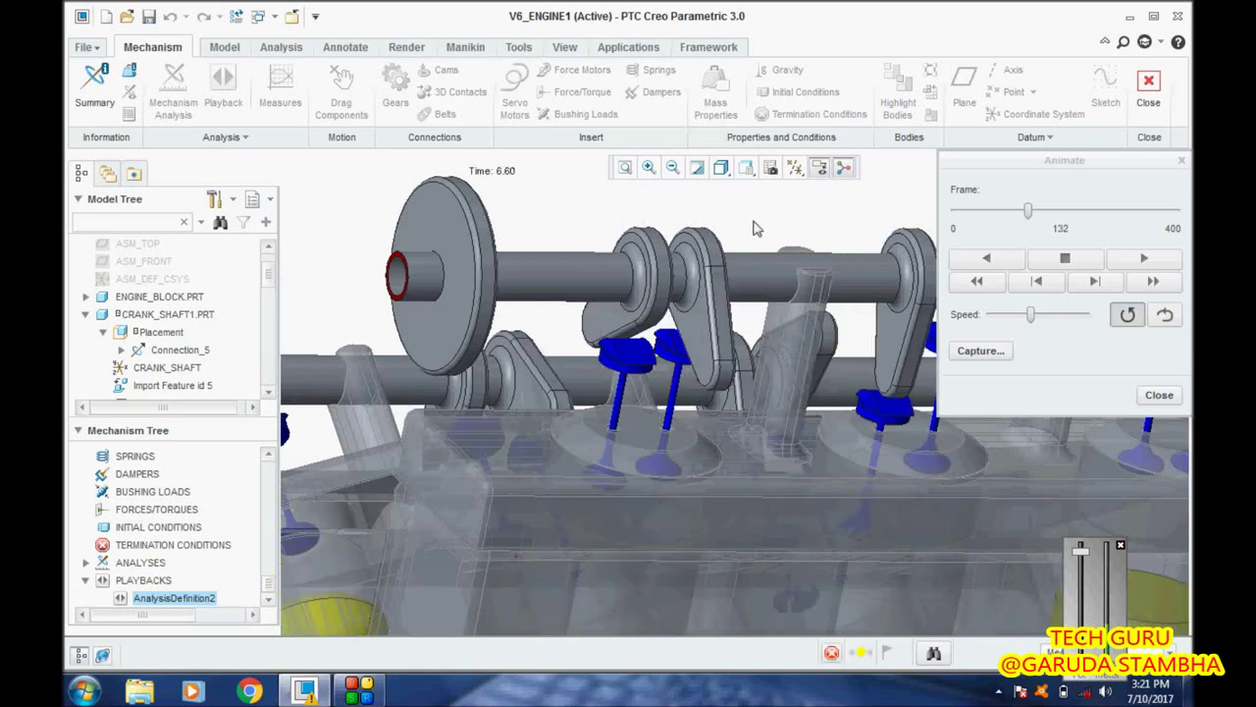
scroll(757, 232, "down", 5)
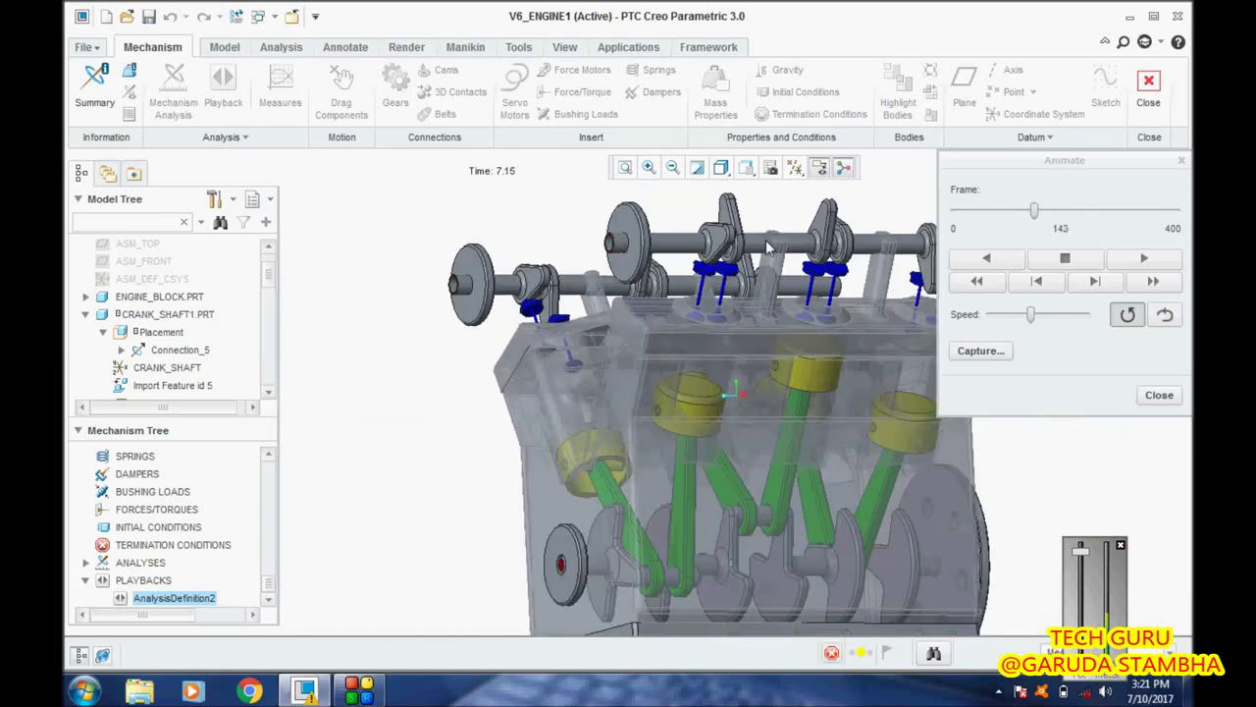
scroll(768, 247, "down", 2)
middle_click_drag(752, 442, 658, 547)
scroll(658, 547, "down", 1)
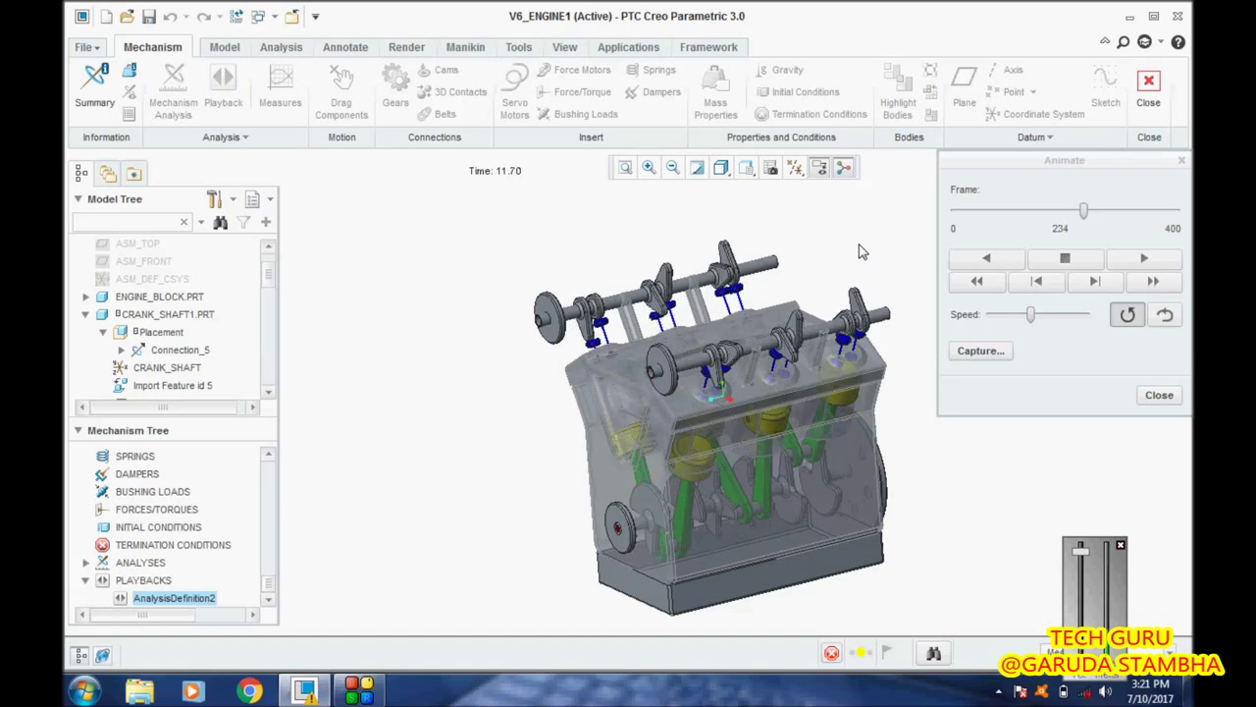
left_click(1062, 261)
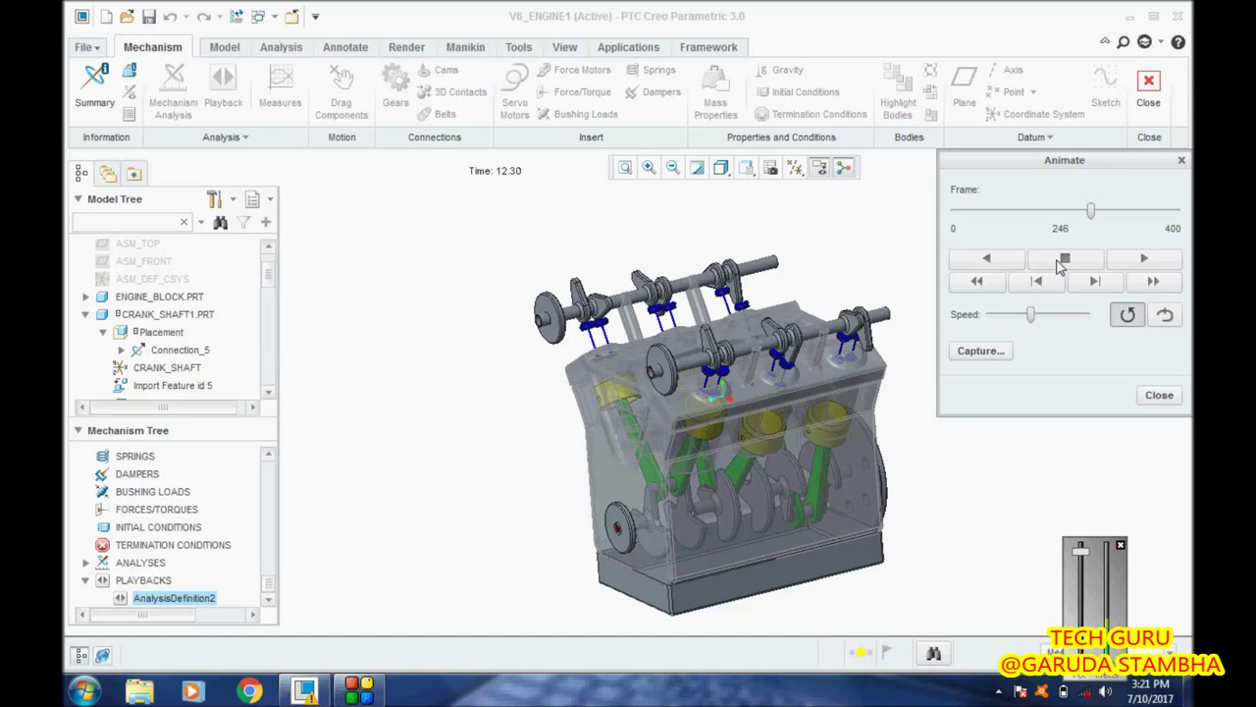
Capture the animation as an AVI named recording on drive D, 640×343 at 25 fps.
left_click(996, 352)
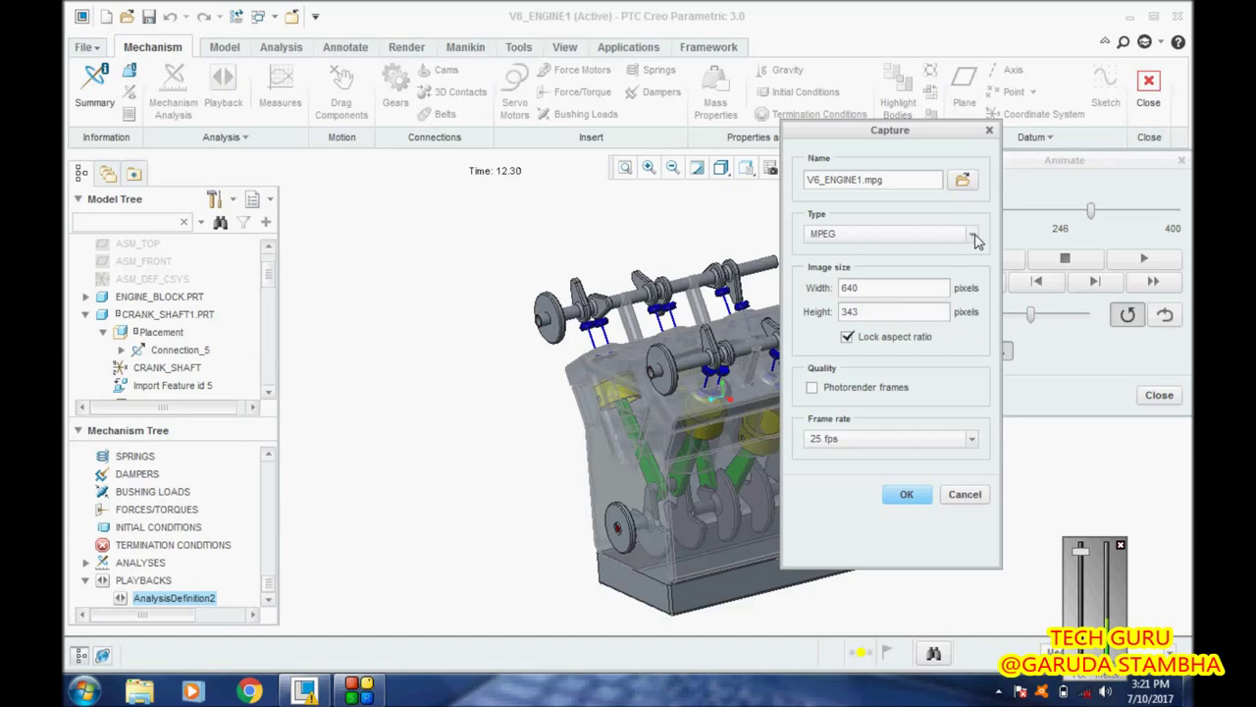
left_click(969, 234)
left_click(969, 293)
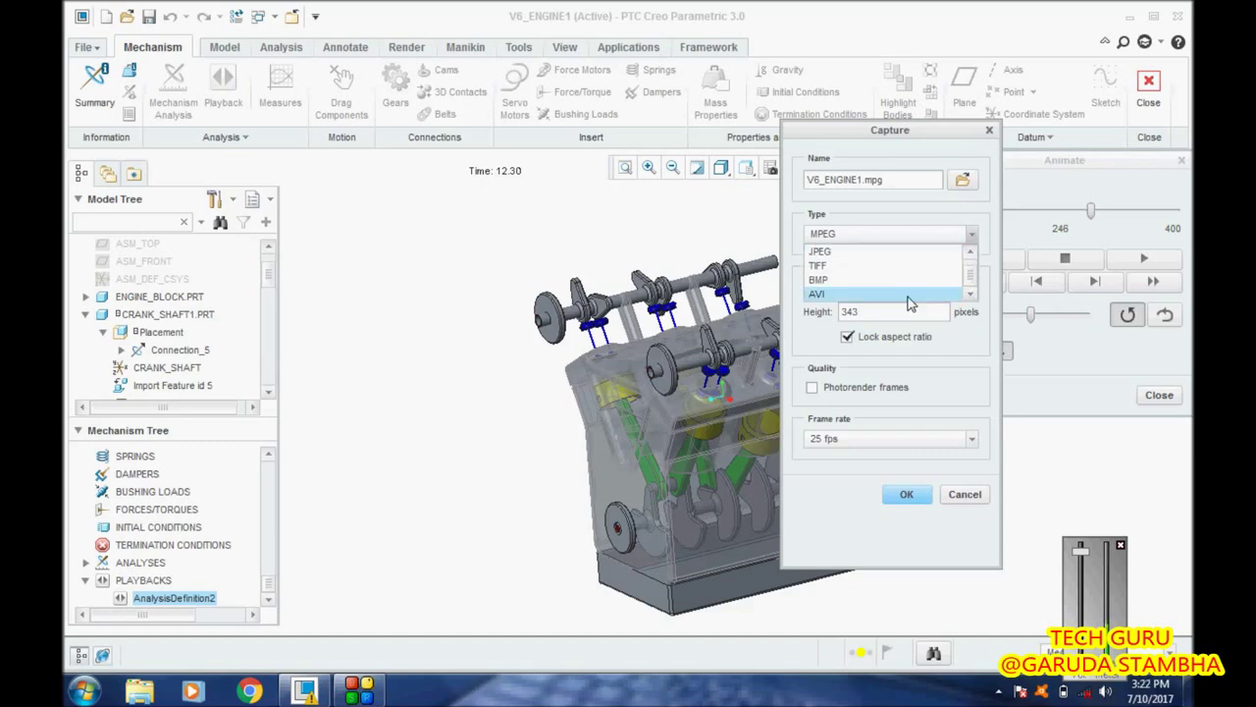
left_click(852, 293)
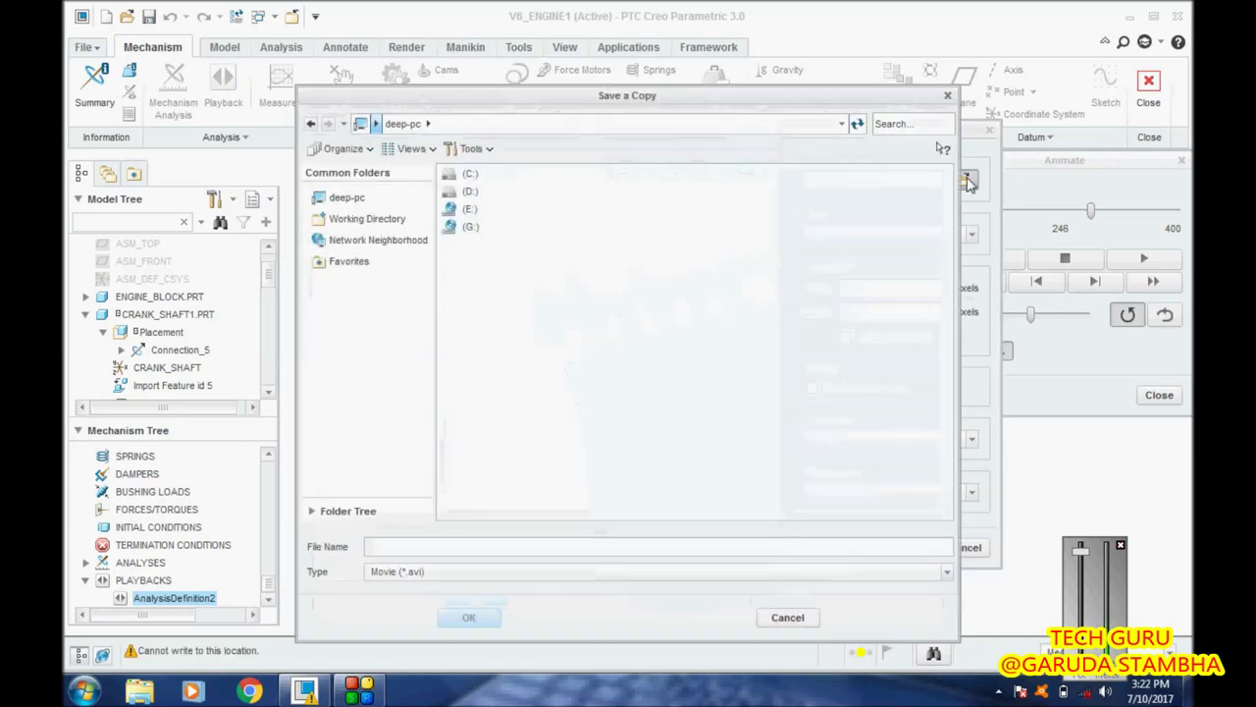
double_click(469, 193)
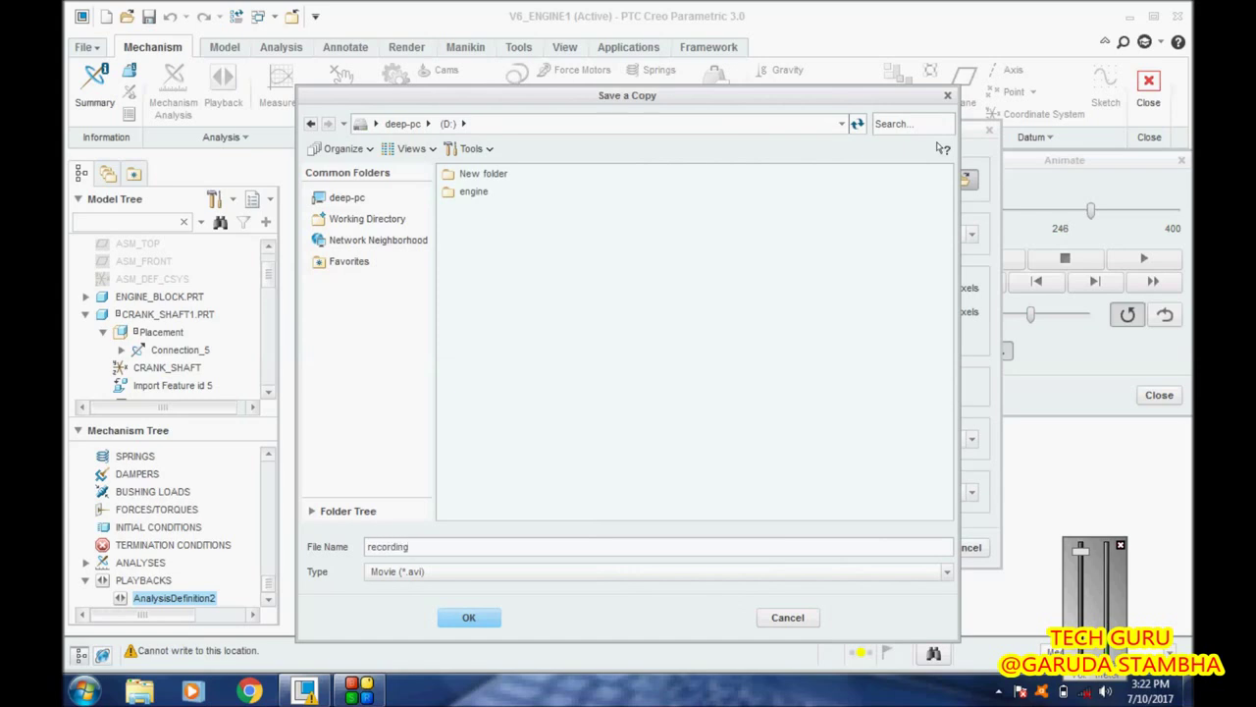
left_click(479, 620)
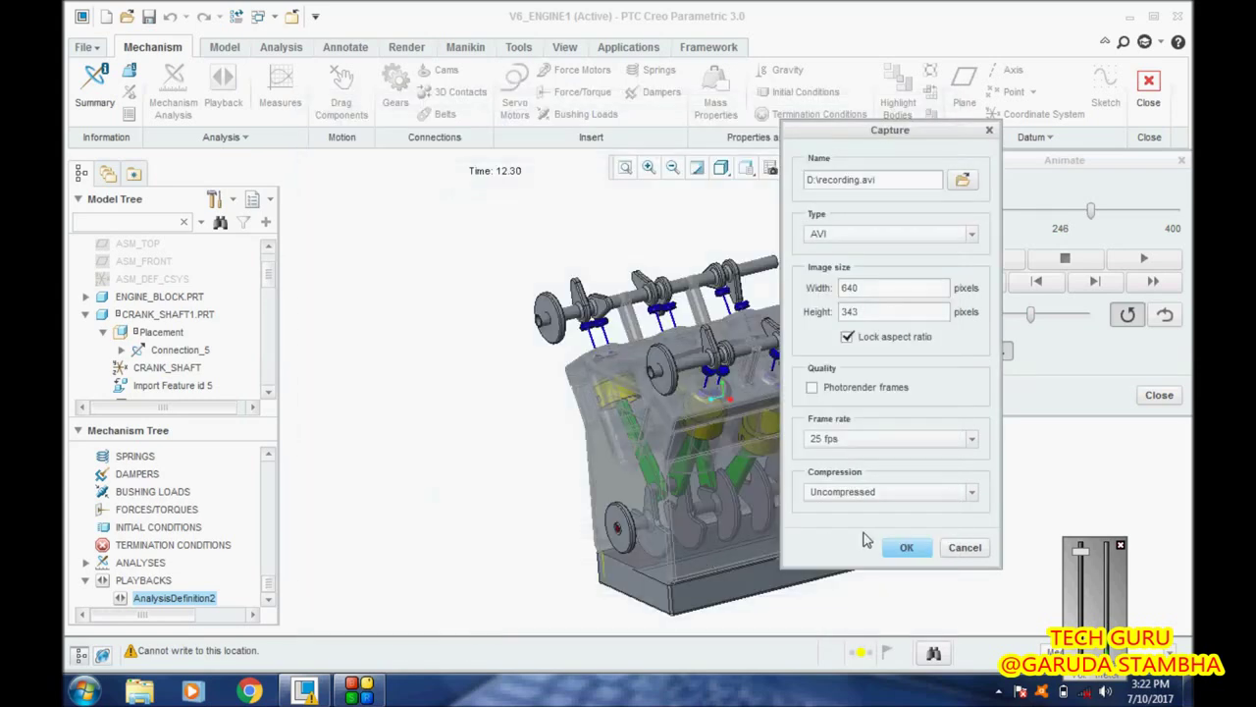
left_click(907, 548)
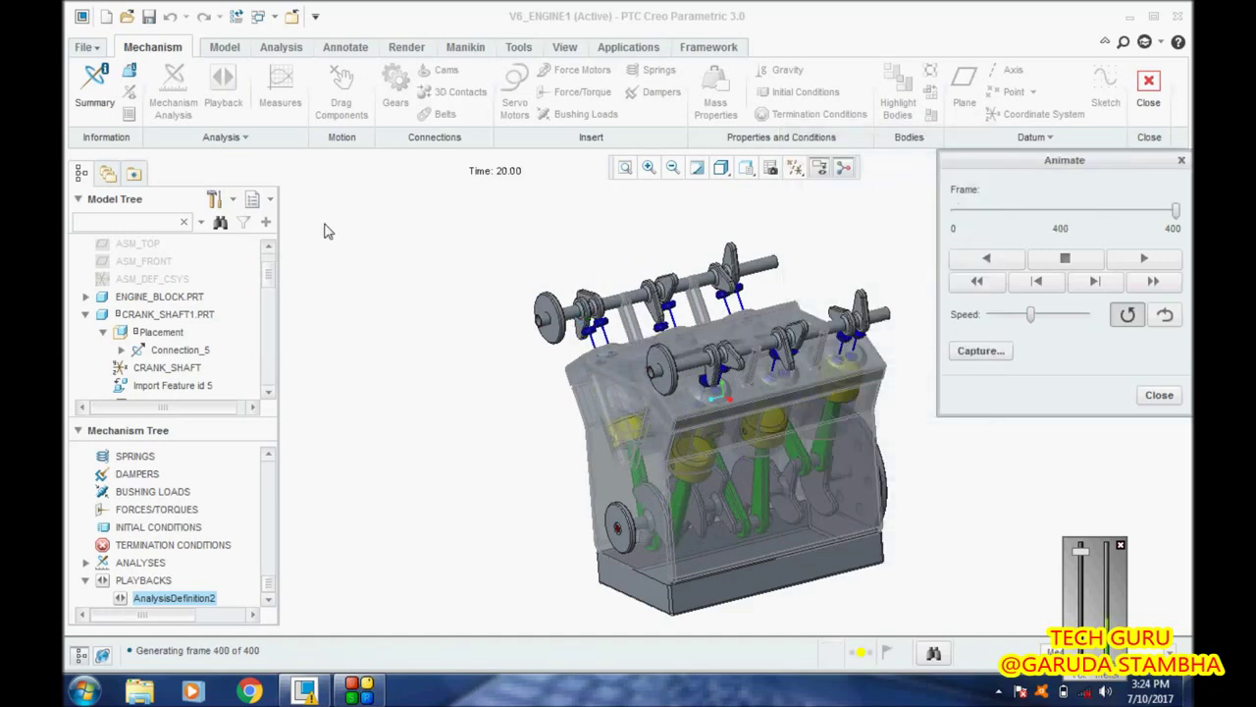
Once all 400 frames are generated, return to the Creo window and bring up a file browser.
left_click(511, 385)
scroll(513, 390, "down", 2)
scroll(736, 511, "up", 2)
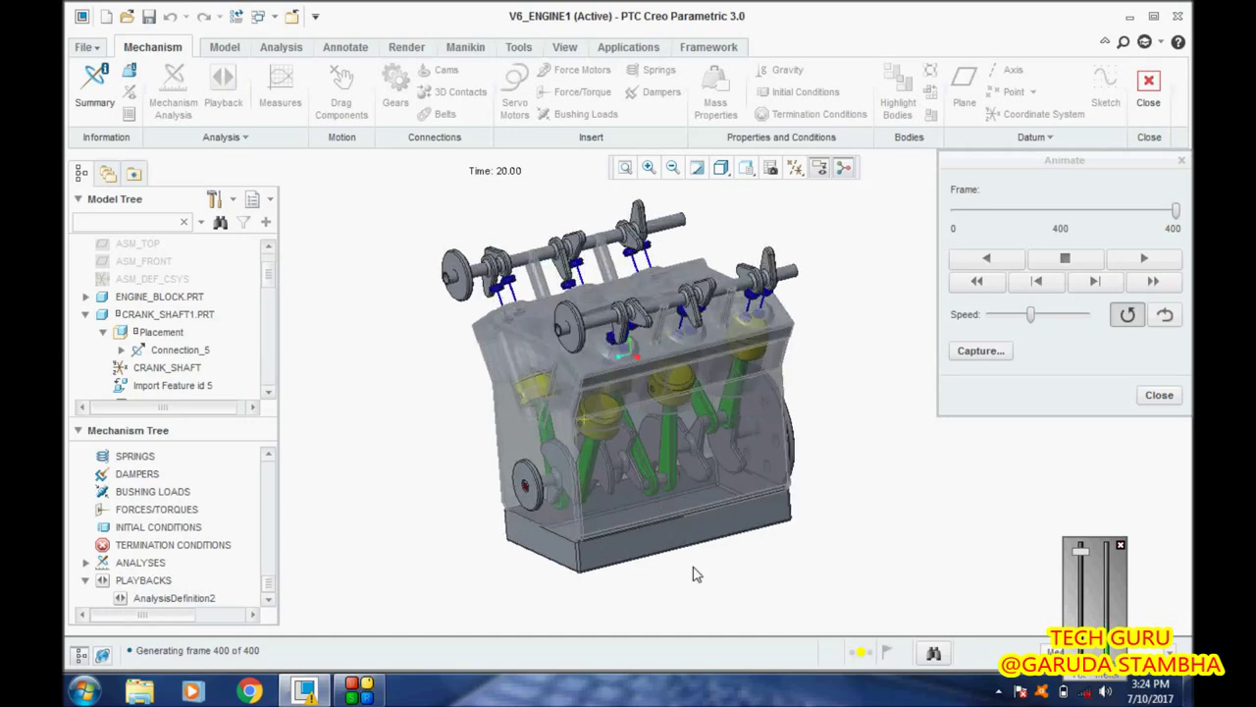
left_click(141, 692)
Play the recording video from Local Disk (D:) in a centred, maximized Windows Media Player.
left_click(436, 391)
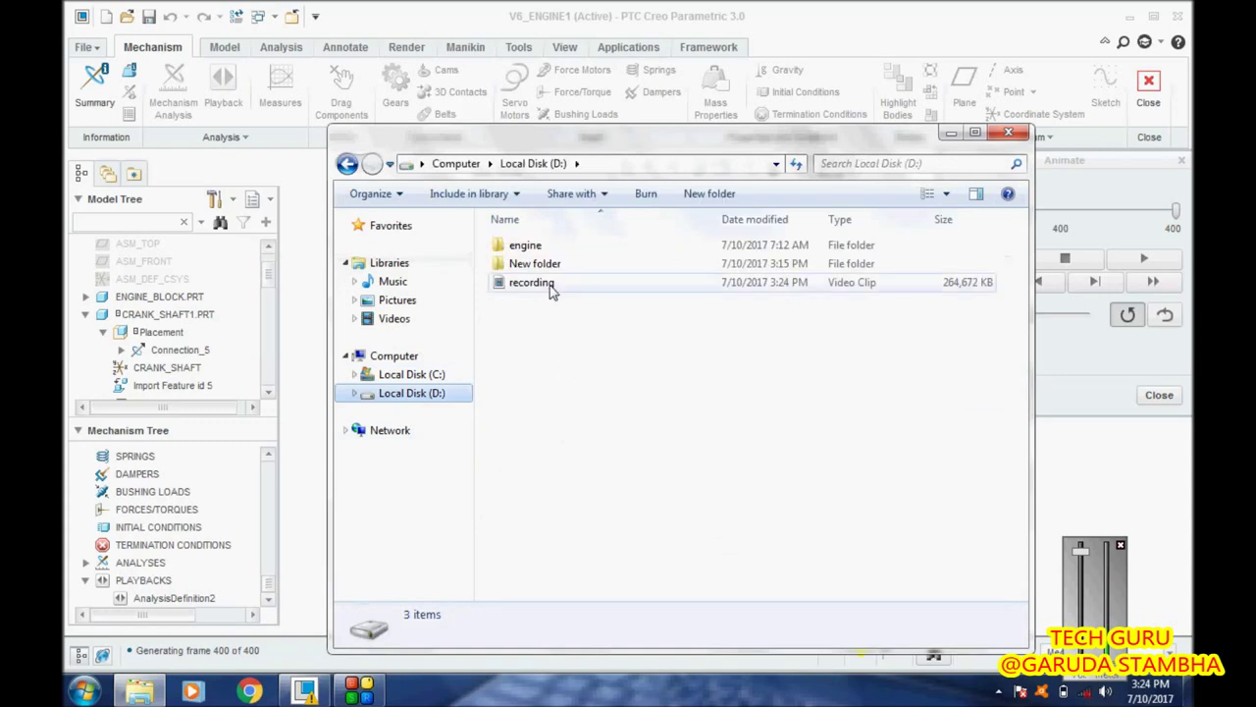
left_click(543, 286)
right_click(546, 285)
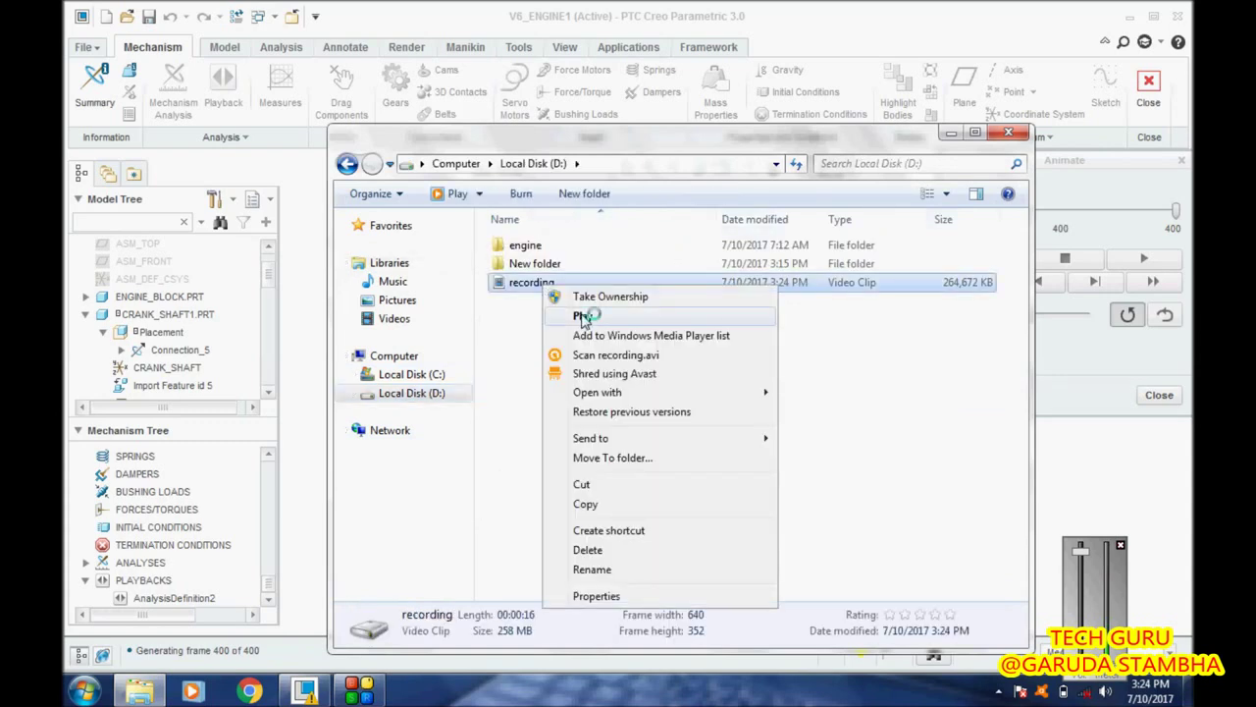
left_click(582, 317)
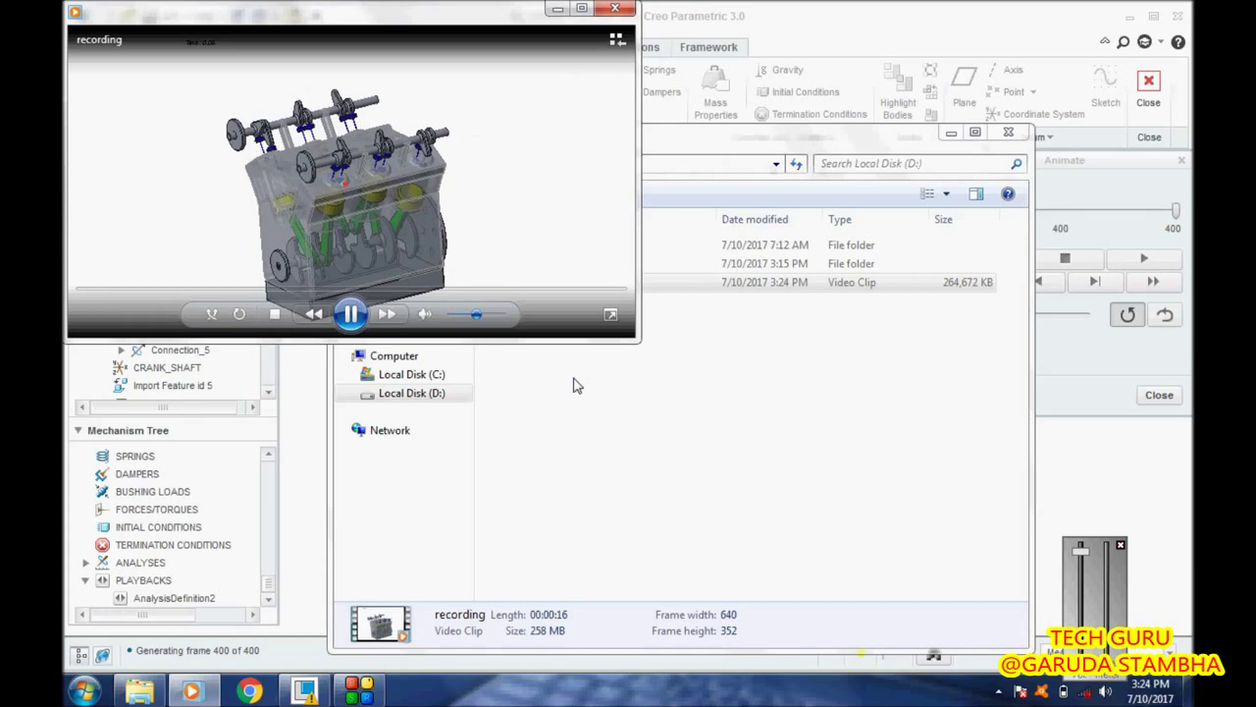
left_click_drag(414, 26, 438, 50)
left_click_drag(521, 31, 853, 102)
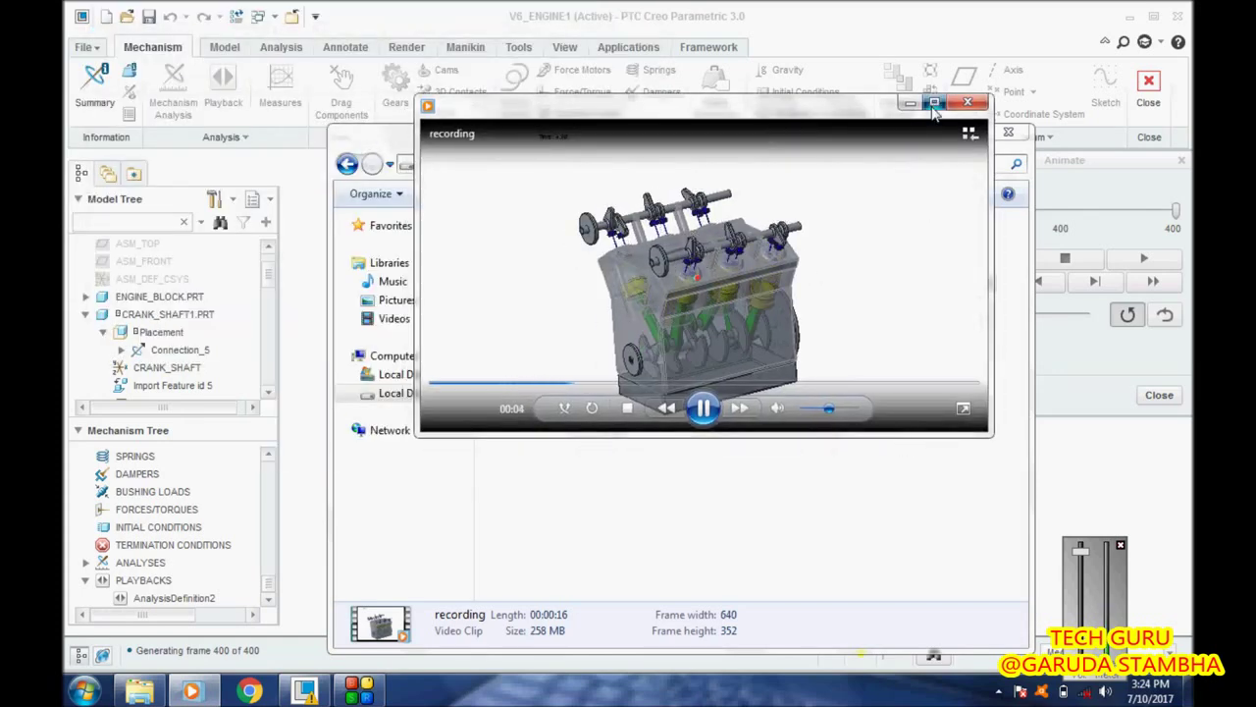
left_click(933, 102)
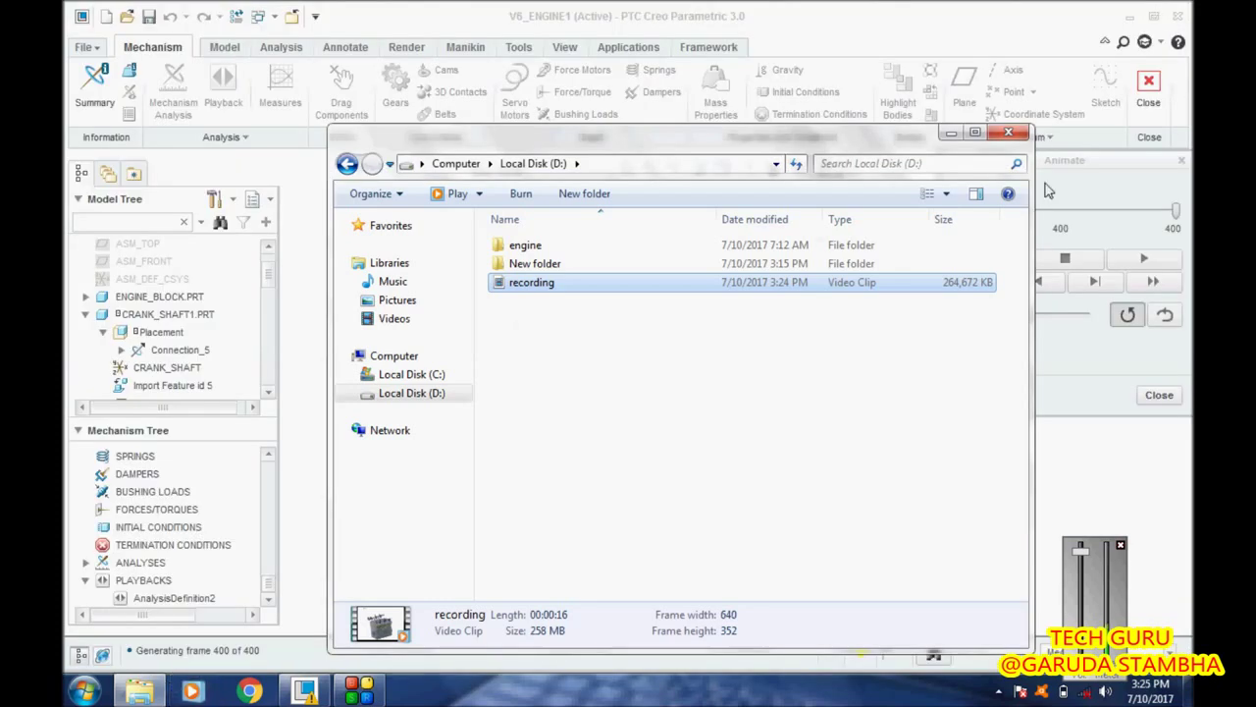
Close Explorer and the Animate dialog, then start a new servo motor, ServoMotor2.
left_click(1007, 131)
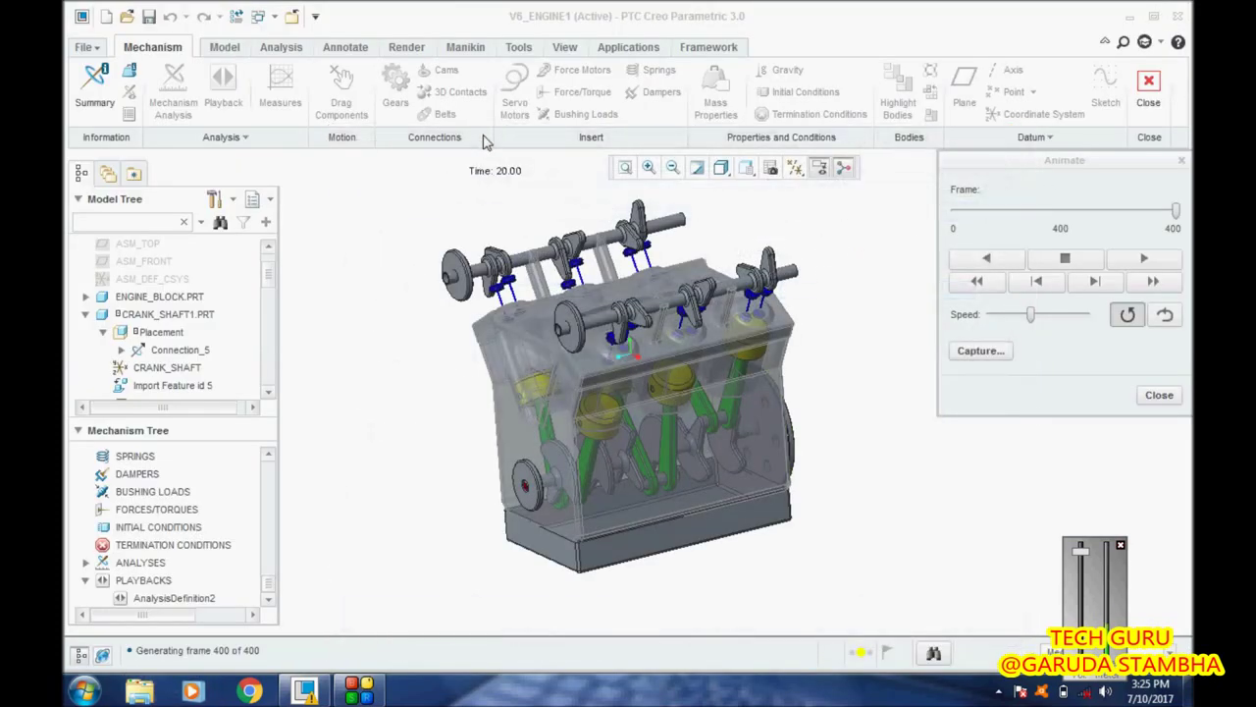
left_click(1158, 394)
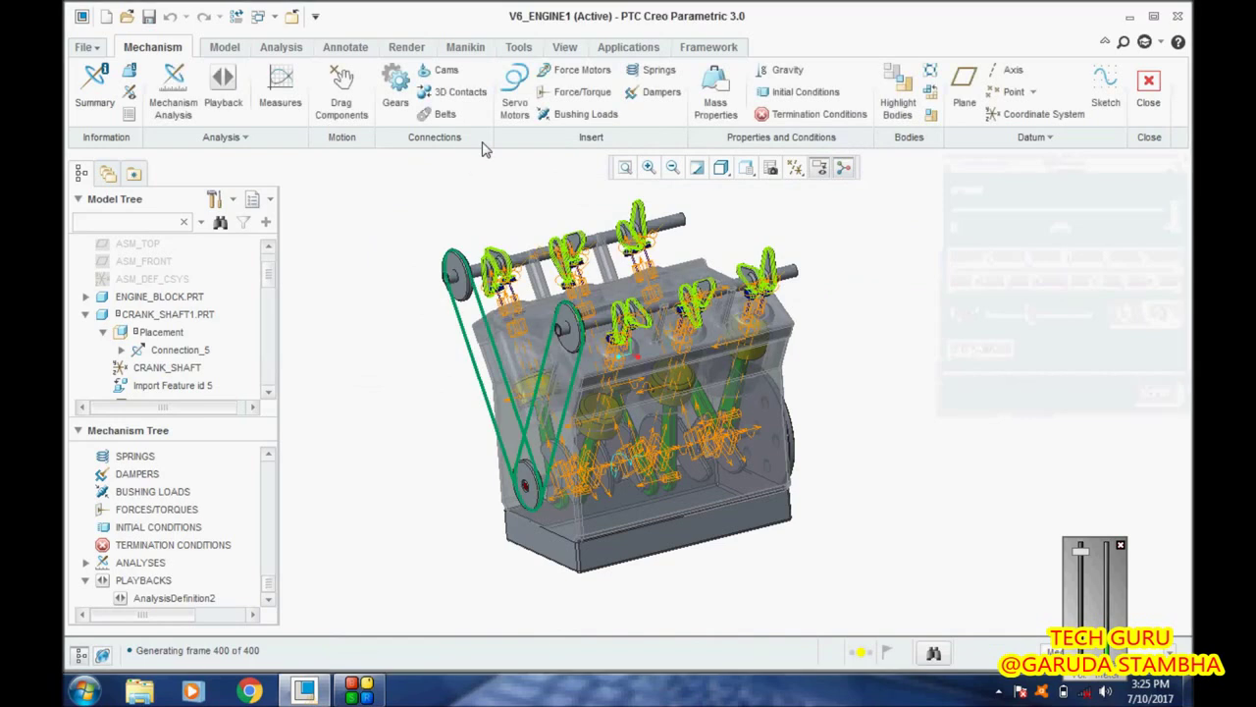
left_click(516, 92)
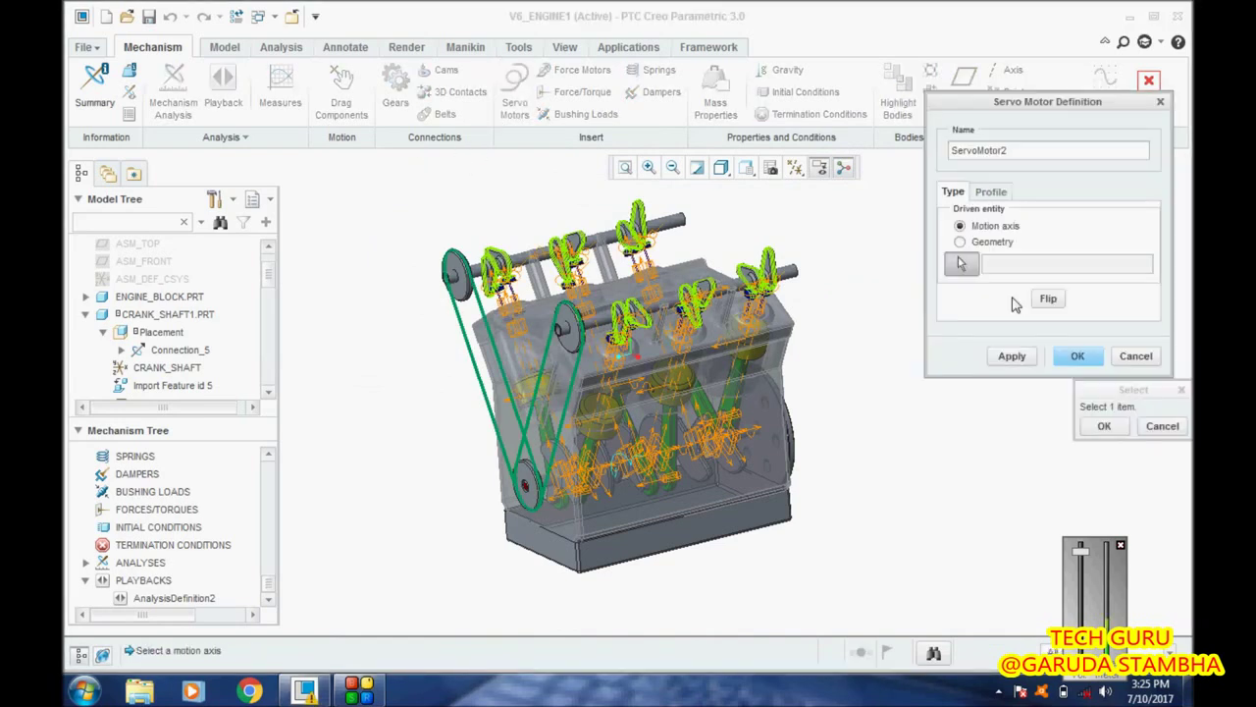
Keep ServoMotor2's profile specification as Position with constant magnitude 0.
left_click(993, 192)
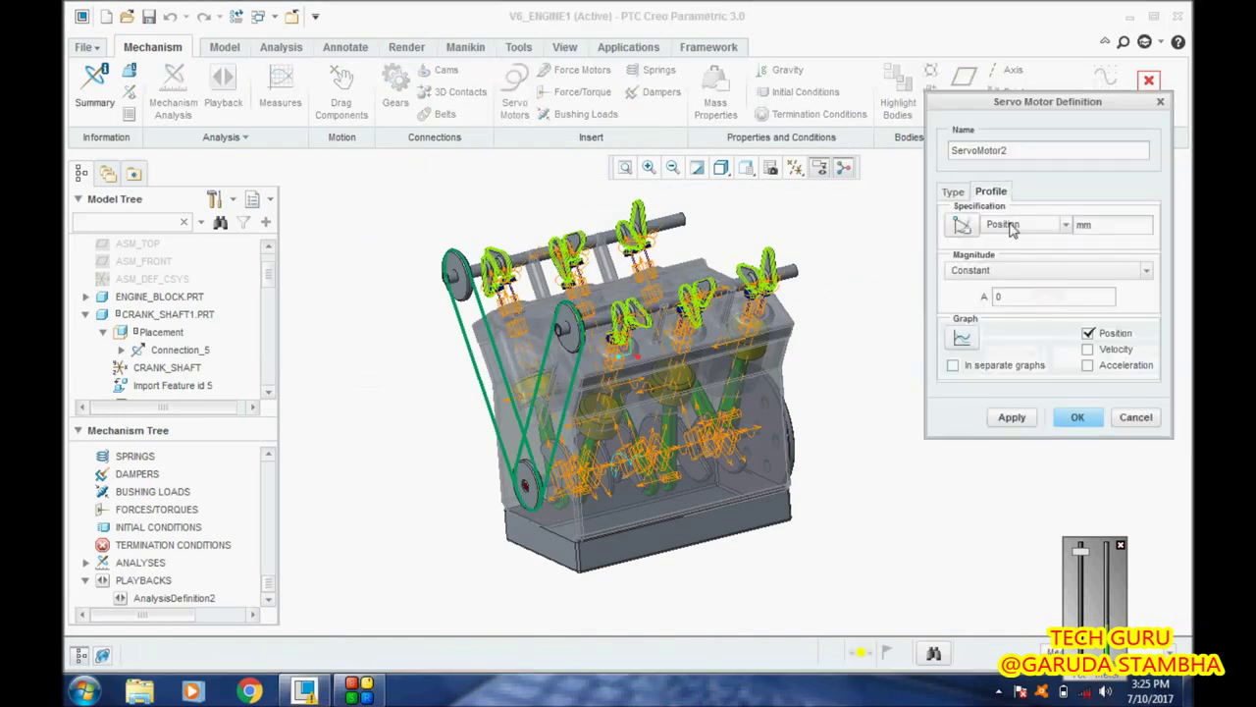
left_click(1013, 225)
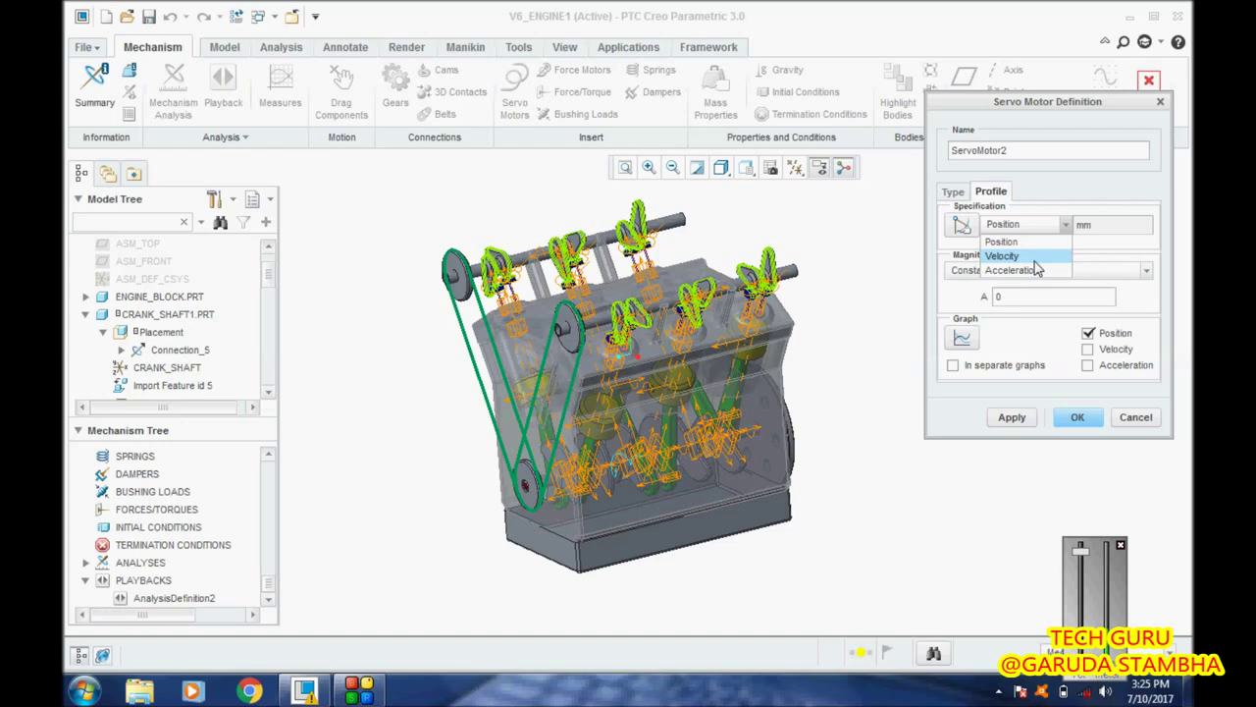
left_click(886, 460)
scroll(886, 459, "down", 1)
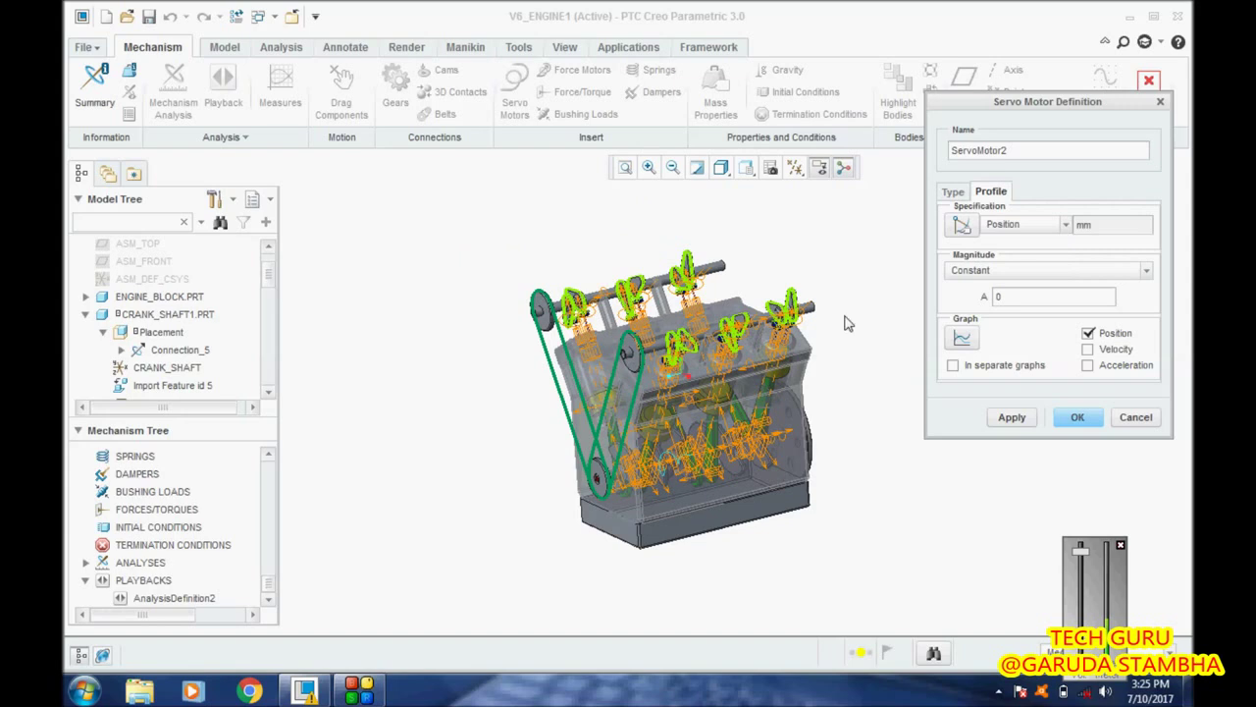